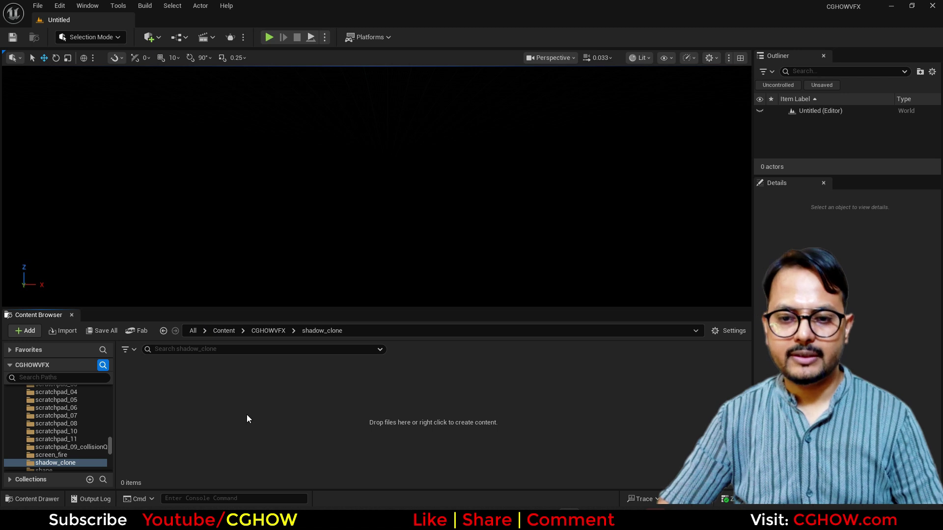
# - Create a new level with a floor, sky and lighting, and adjust the directional light so the sky turns darker
pyautogui.click(207, 402)
pyautogui.click(38, 7)
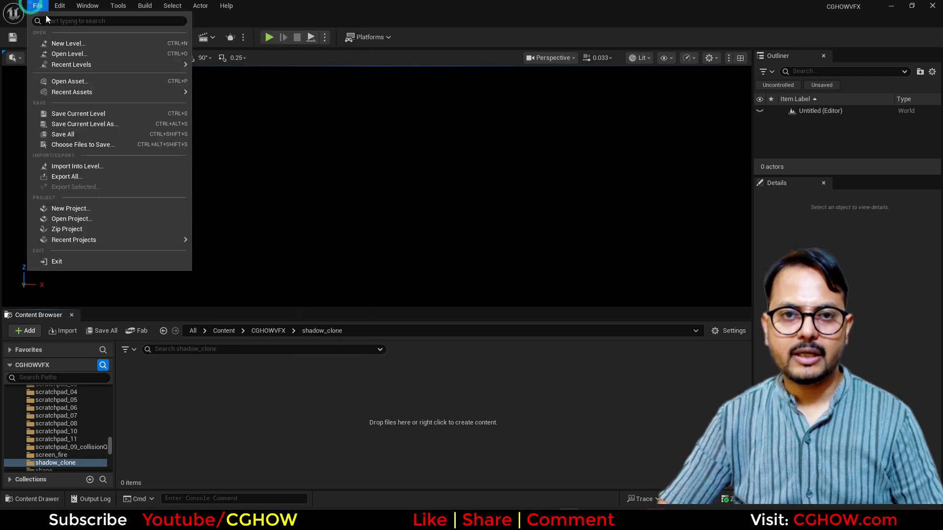
pyautogui.click(79, 45)
pyautogui.doubleClick(472, 202)
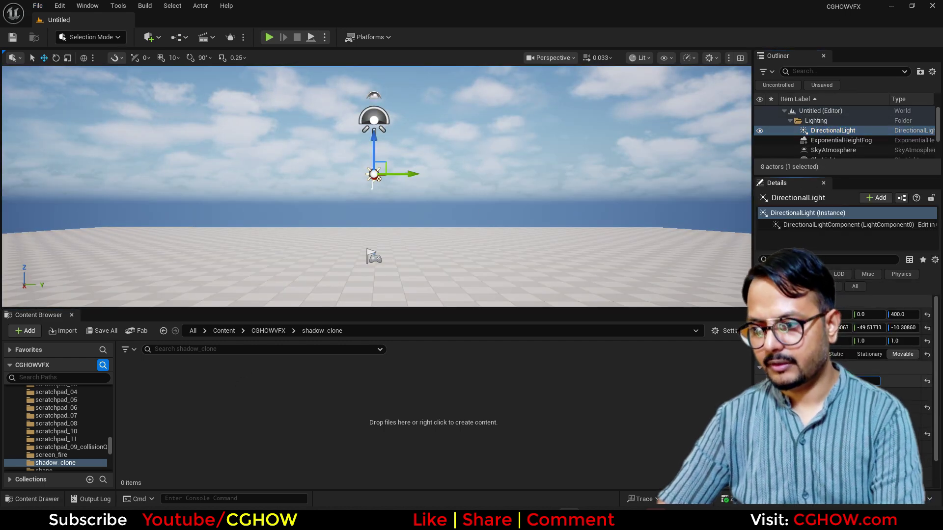
pyautogui.hotkey('ctrl', 'l')
# - Enlarge the floor horizontally, setting its Y scale to 200, and give the Outliner more height
pyautogui.click(528, 269)
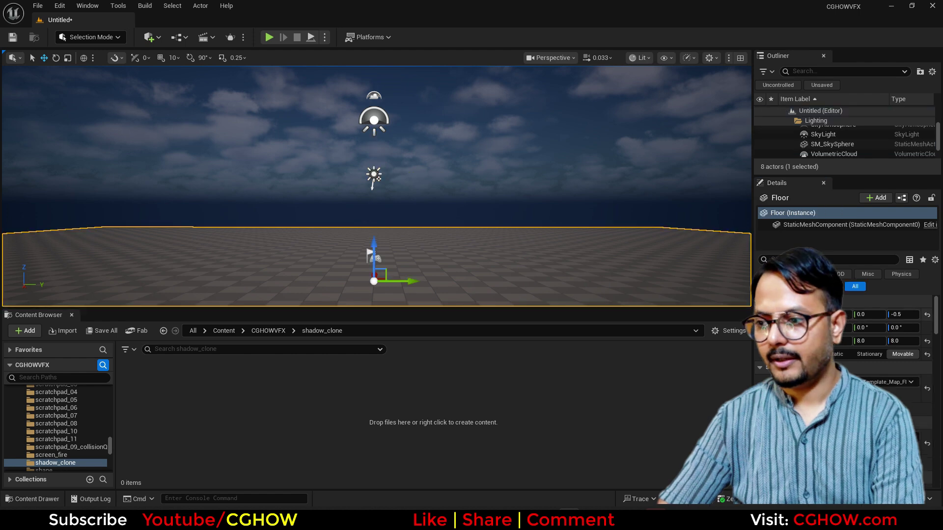
pyautogui.click(861, 340)
pyautogui.write('2')
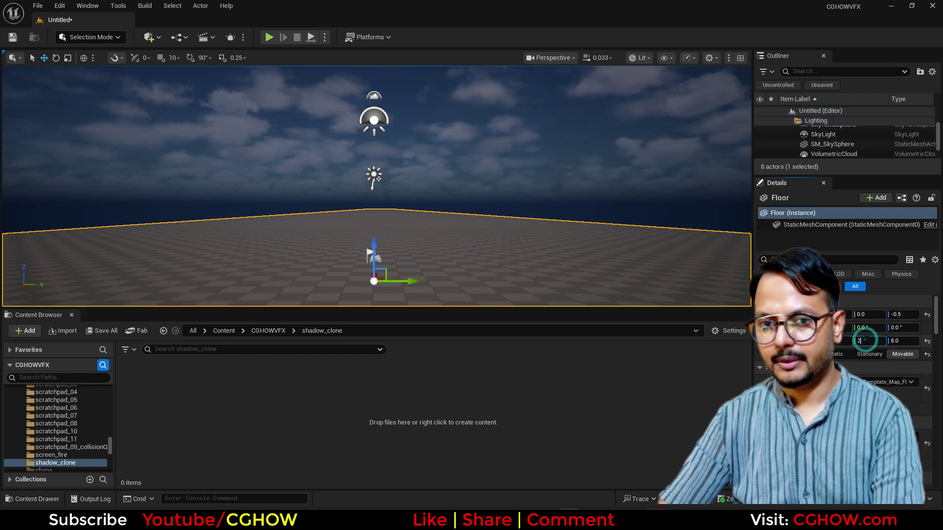
pyautogui.press('Return')
pyautogui.moveTo(457, 243); pyautogui.dragTo(457, 250, button='right')
pyautogui.scroll(3, 851, 148)
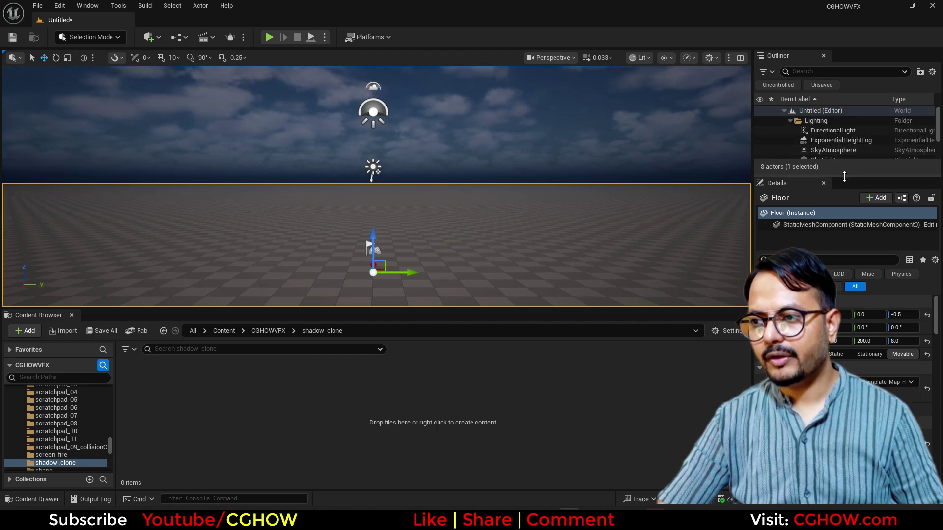
pyautogui.moveTo(844, 176); pyautogui.dragTo(843, 210)
# - Create a level sequence in the shadow_clone folder and dock the Sequencer next to the Content Browser
pyautogui.rightClick(235, 403)
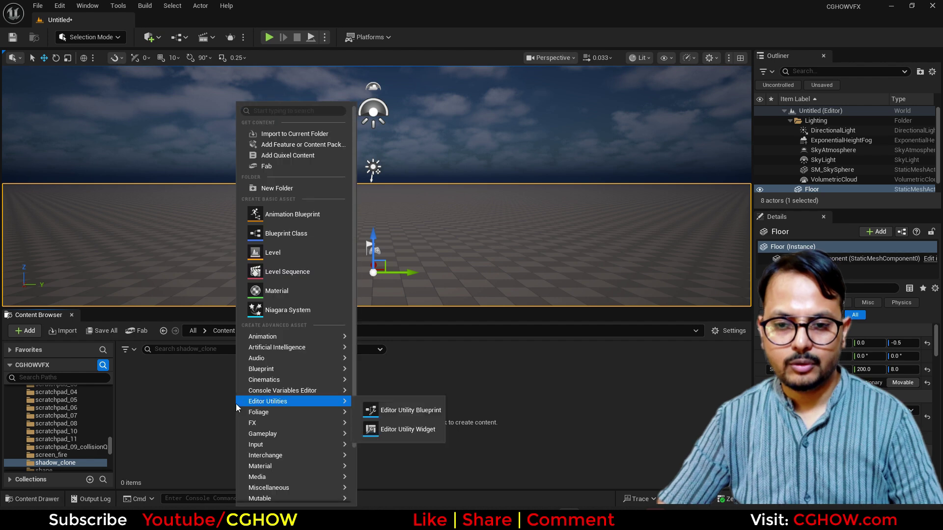
pyautogui.moveTo(256, 384)
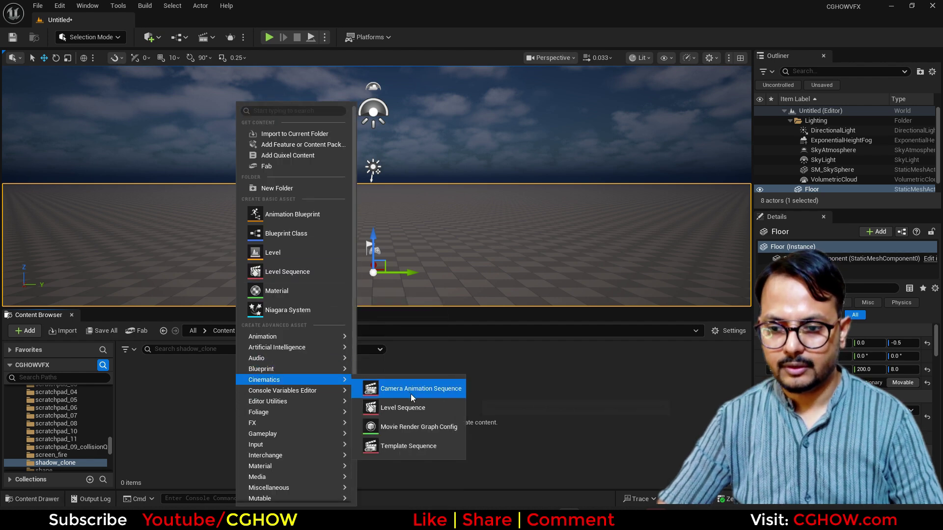
pyautogui.click(402, 408)
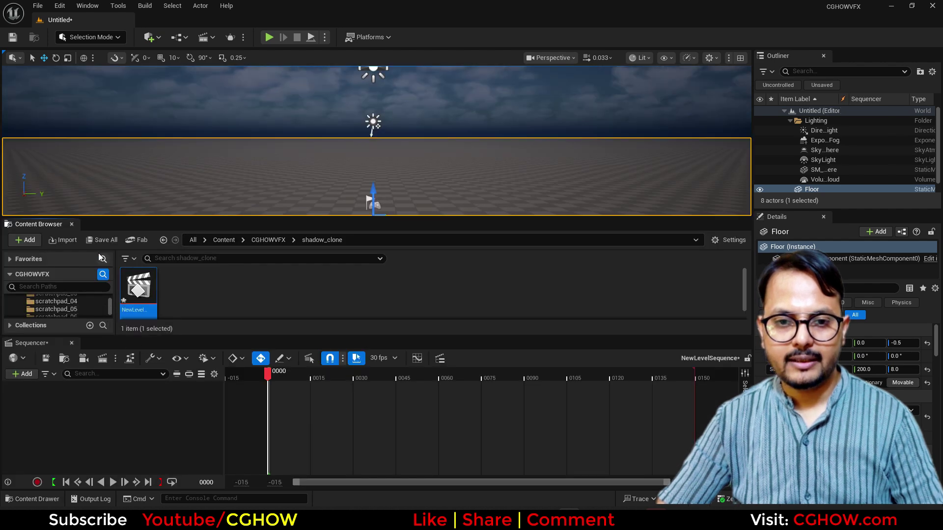
pyautogui.moveTo(43, 344); pyautogui.dragTo(95, 317)
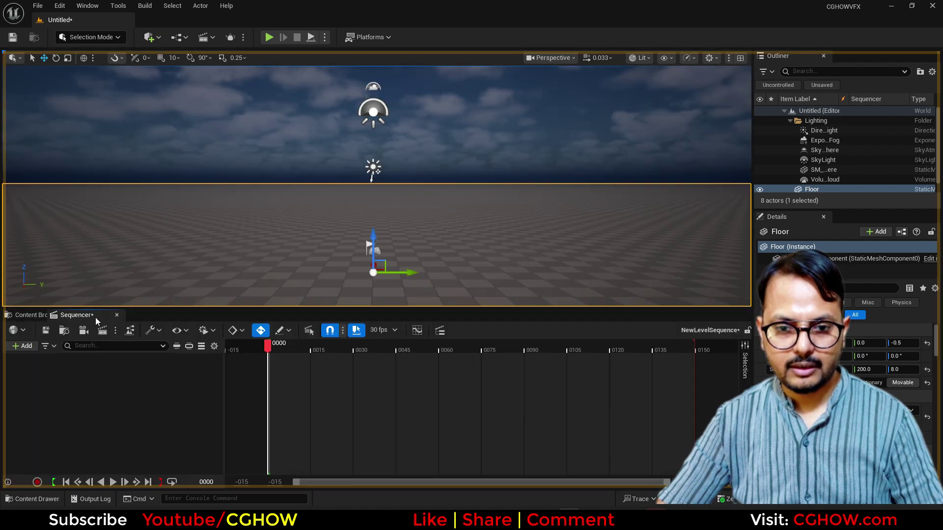
# - Search the CGHOWVFX folder for "run" and restrict the results to Animation Sequence assets
pyautogui.click(37, 315)
pyautogui.moveTo(110, 446); pyautogui.dragTo(111, 372)
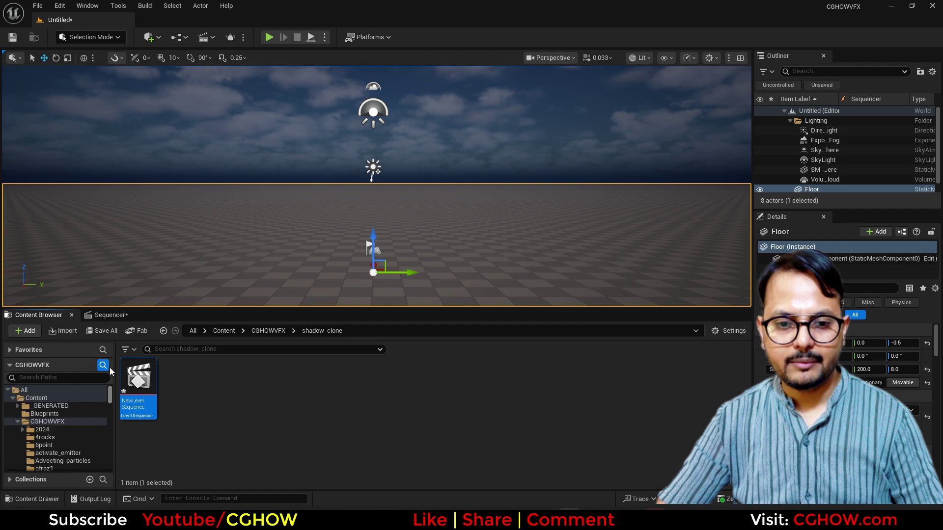
pyautogui.click(47, 422)
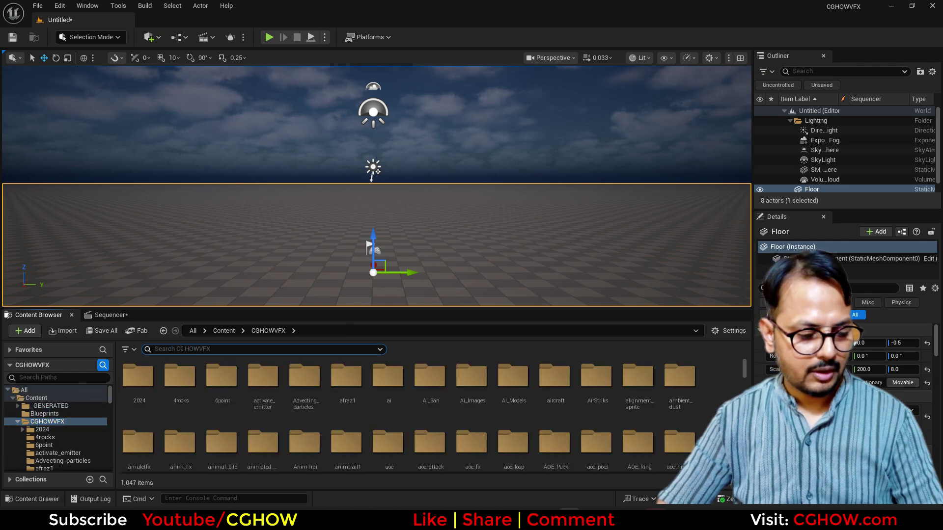
pyautogui.write('run')
pyautogui.click(134, 350)
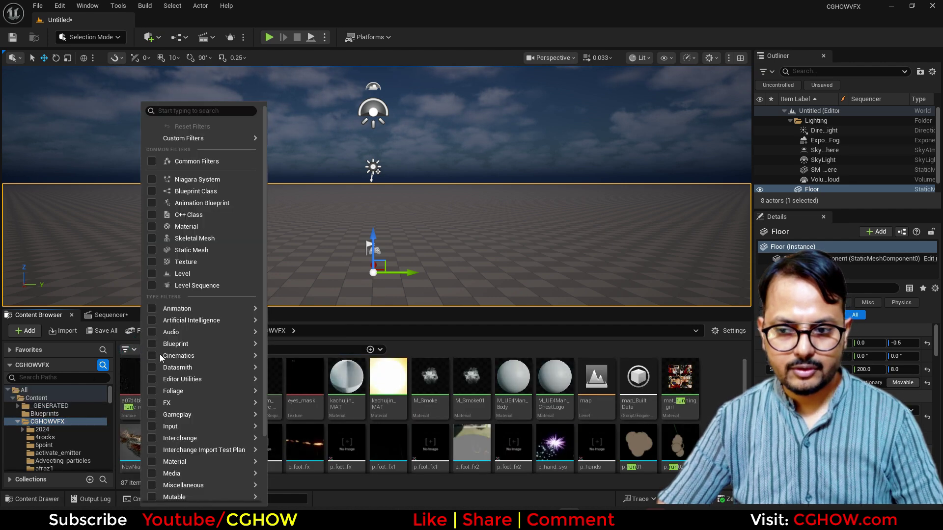
pyautogui.moveTo(231, 309)
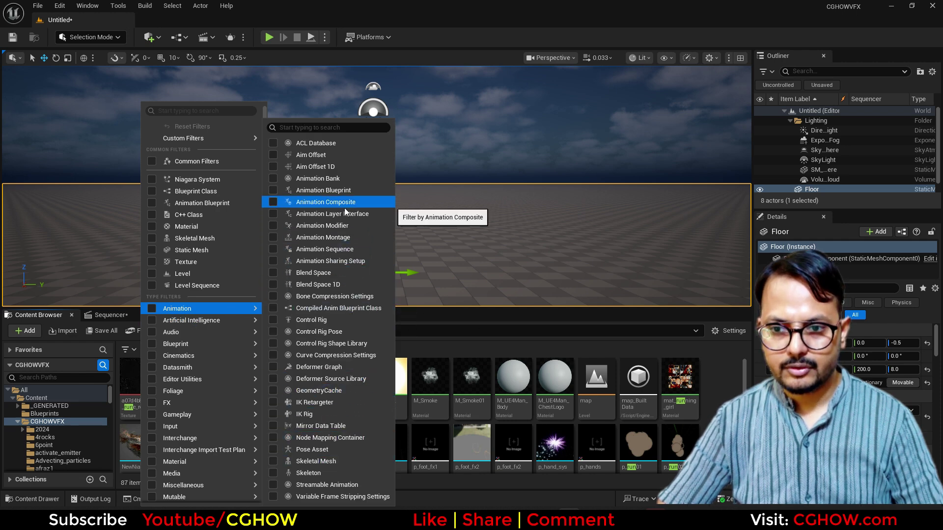
pyautogui.click(325, 249)
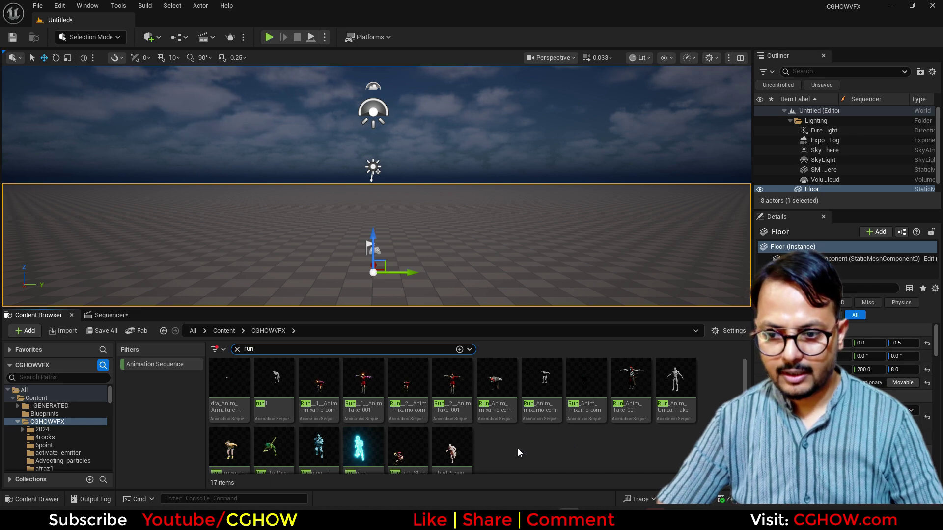
# - Preview the ThirdPersonRun animation in its own editor and close it again
pyautogui.scroll(-1, 518, 450)
pyautogui.click(454, 435)
pyautogui.doubleClick(456, 435)
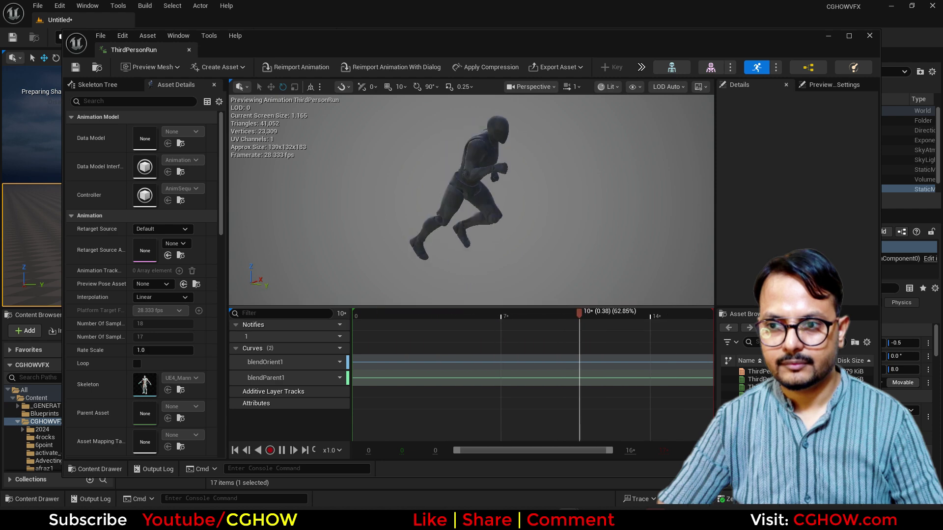
pyautogui.click(189, 50)
# - Add ThirdPersonRun to the level sequence and assign the ThirdPersonRun animation to its Animation track
pyautogui.moveTo(393, 427); pyautogui.dragTo(113, 387)
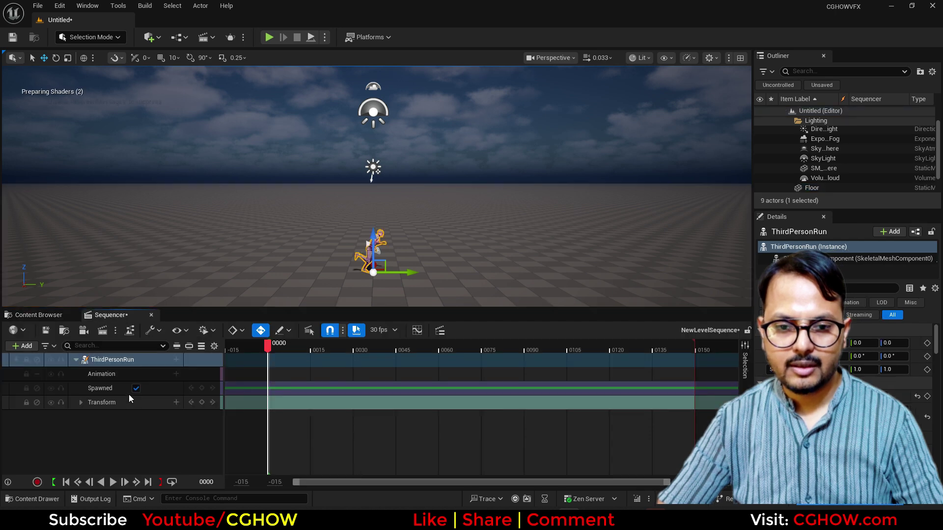
pyautogui.click(177, 374)
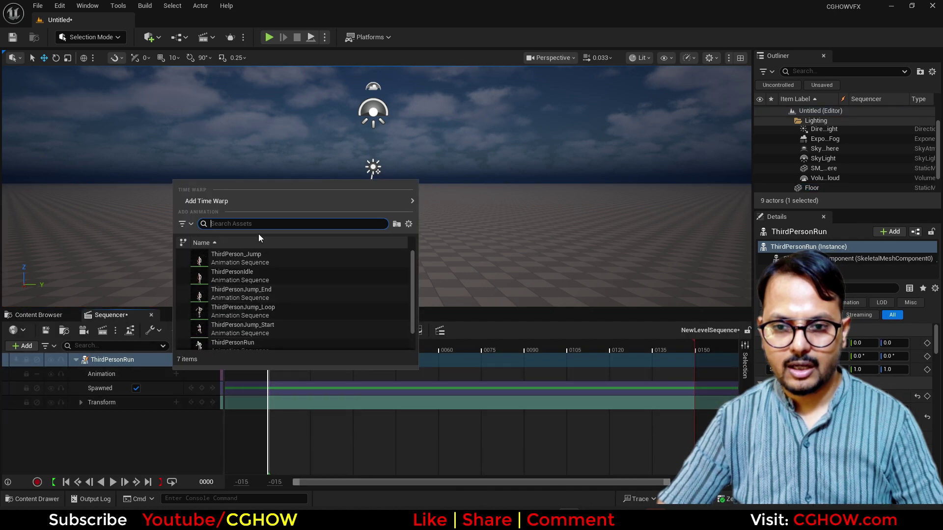
pyautogui.write('run')
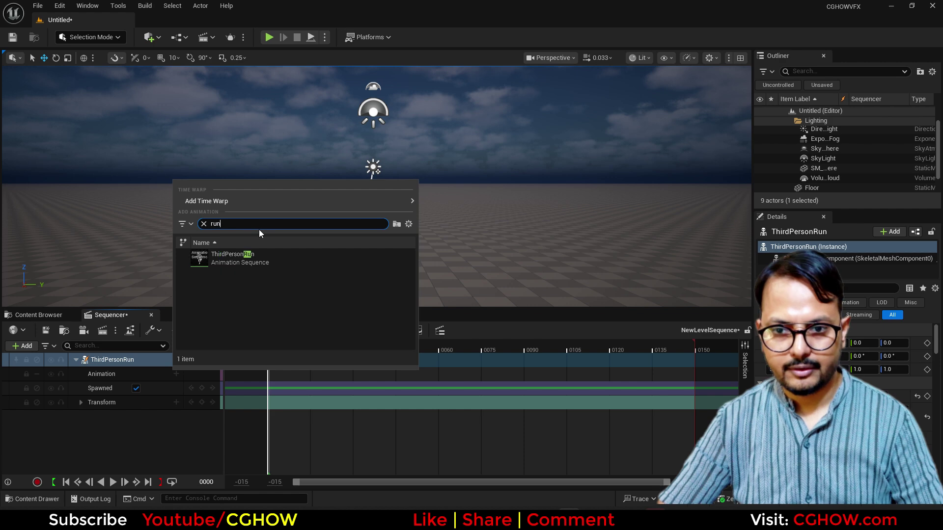
pyautogui.click(247, 256)
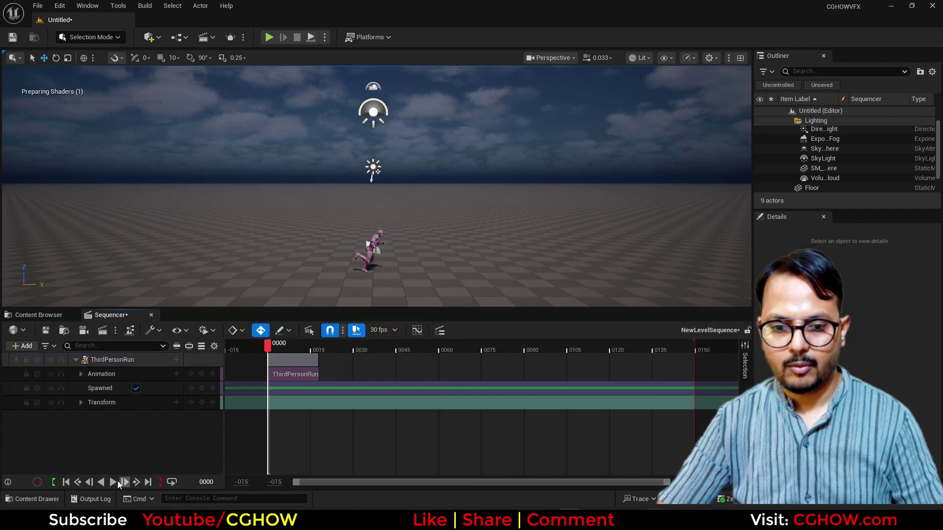
# - Play the sequence, view the running character up close, and check the frame where the animation clip ends
pyautogui.click(117, 483)
pyautogui.moveTo(396, 308); pyautogui.dragTo(395, 378)
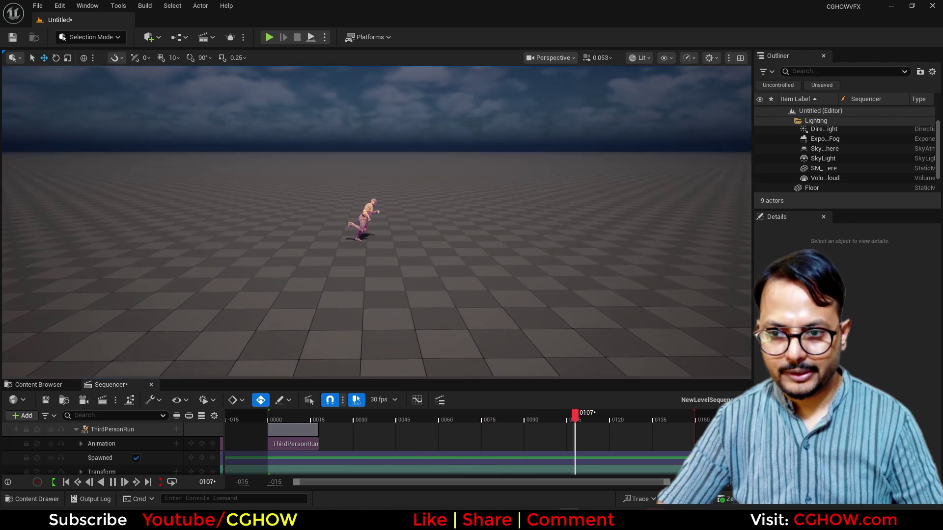
pyautogui.scroll(2, 375, 218)
pyautogui.press('w')
pyautogui.moveTo(376, 221); pyautogui.dragTo(376, 216, button='right')
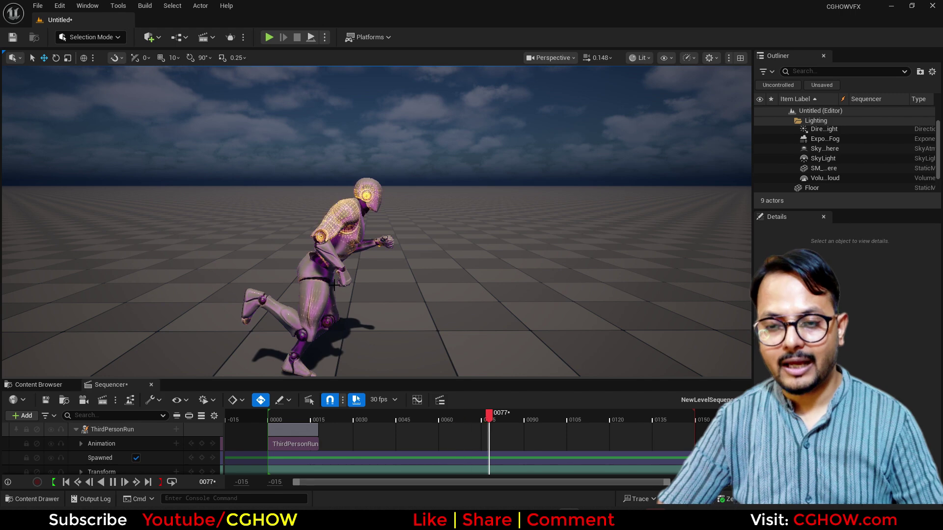
pyautogui.click(319, 415)
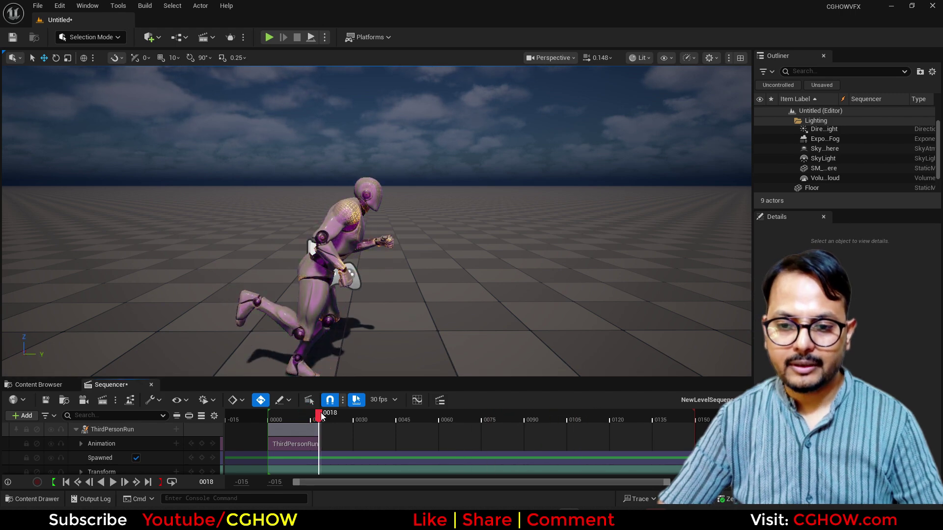
# - Extend the ThirdPersonRun clip so it loops past frame 150, and end the playback range at about frame 144
pyautogui.moveTo(373, 379); pyautogui.dragTo(378, 334)
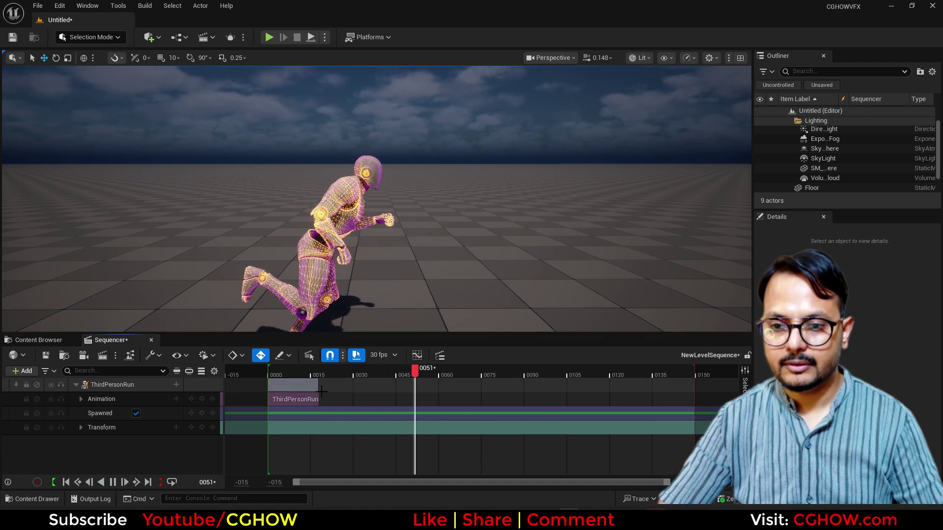
pyautogui.moveTo(318, 402); pyautogui.dragTo(737, 398)
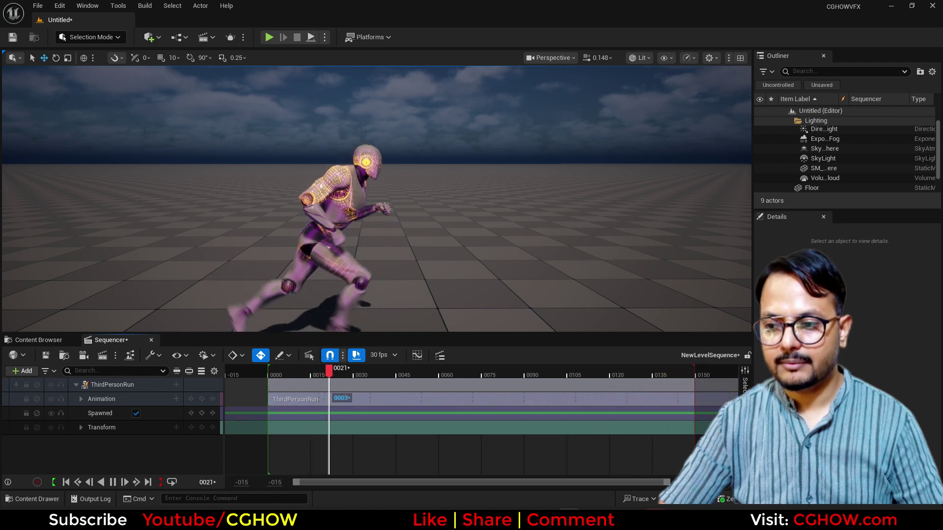
pyautogui.moveTo(694, 369); pyautogui.dragTo(677, 369)
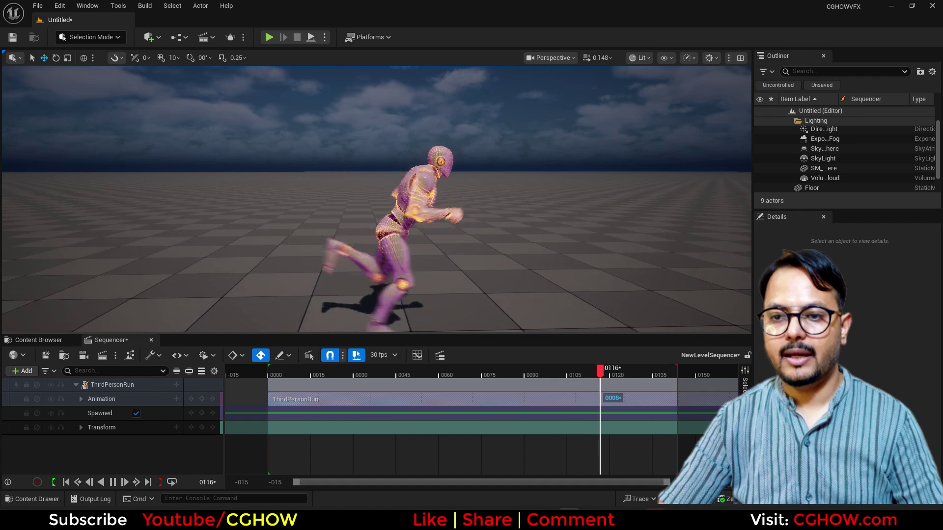
# - Slow down the ThirdPersonRun animation section through its properties and play the sequence back
pyautogui.click(293, 371)
pyautogui.click(112, 400)
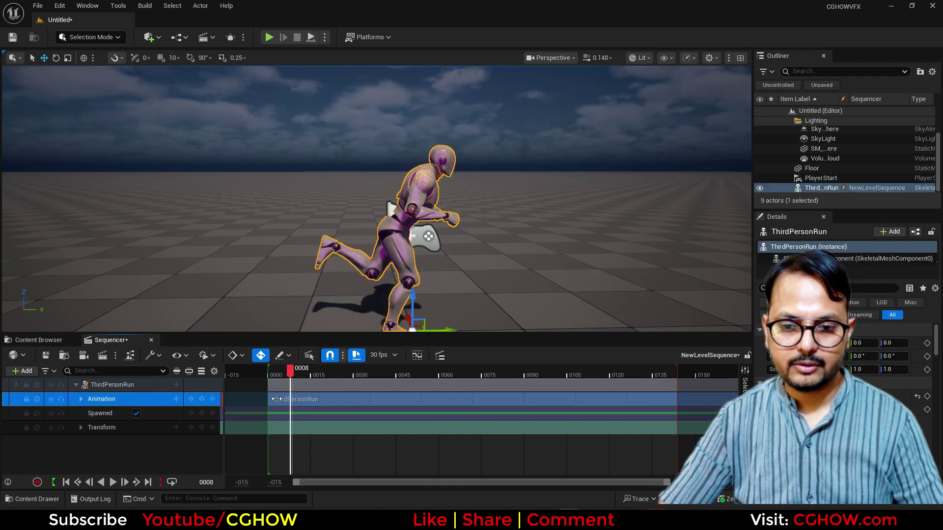
pyautogui.rightClick(325, 398)
pyautogui.moveTo(378, 107)
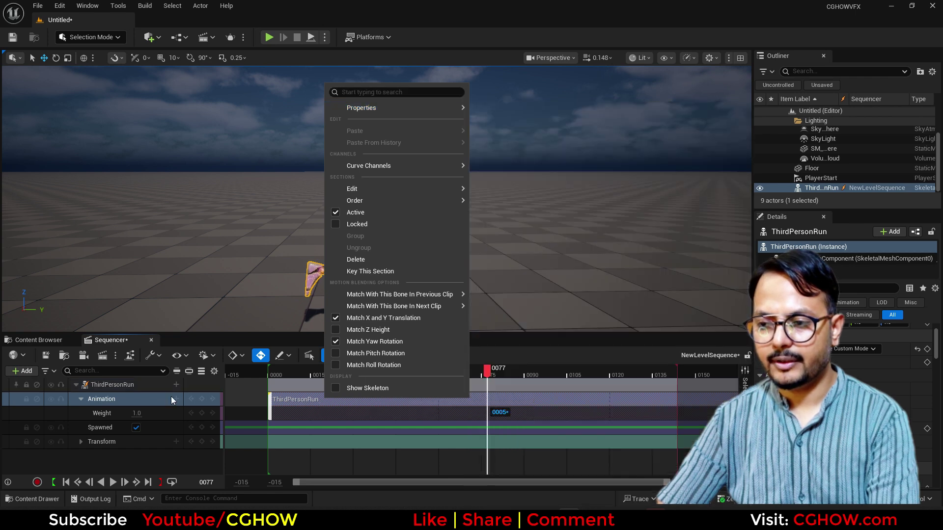
pyautogui.click(111, 459)
pyautogui.click(118, 482)
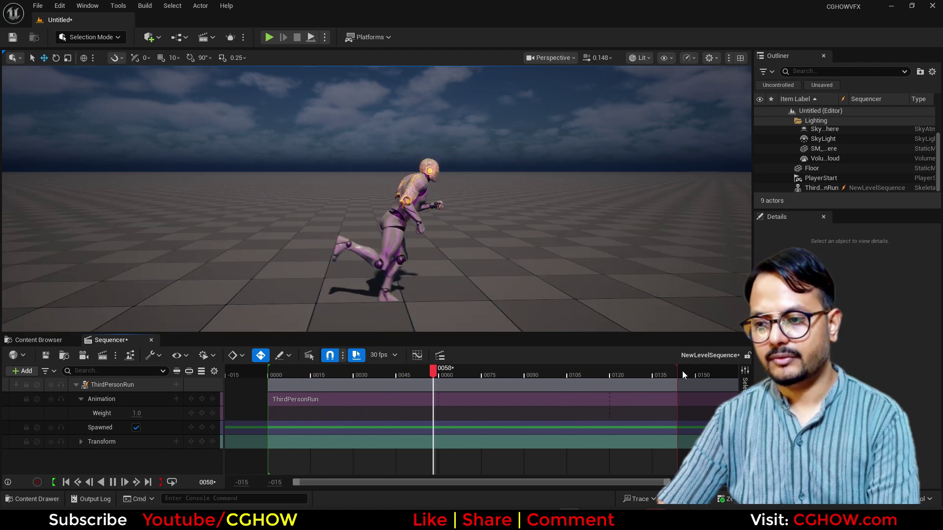
# - Shorten the playback range to end at about frame 120 and save the level sequence
pyautogui.moveTo(676, 373); pyautogui.dragTo(614, 376)
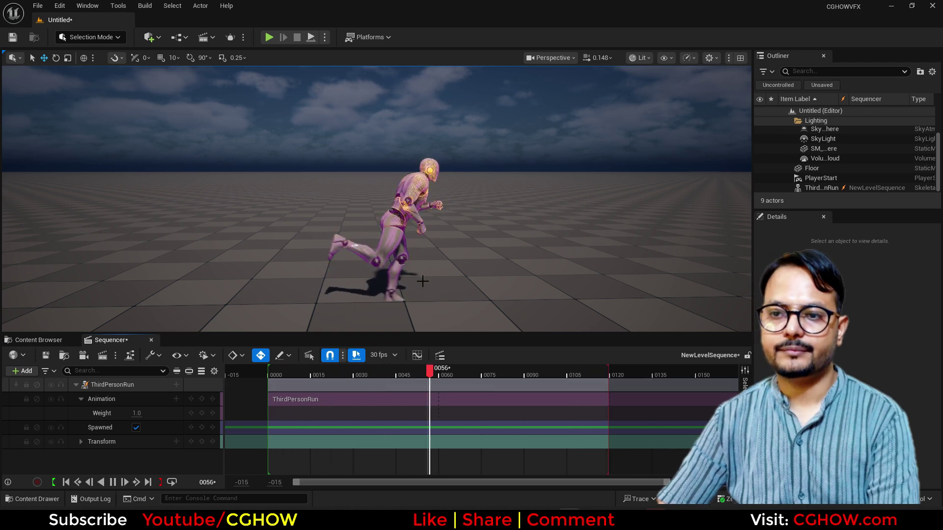
pyautogui.click(45, 355)
# - Return to the level sequence's shadow_clone folder and create a material named M_BOdy there
pyautogui.click(44, 340)
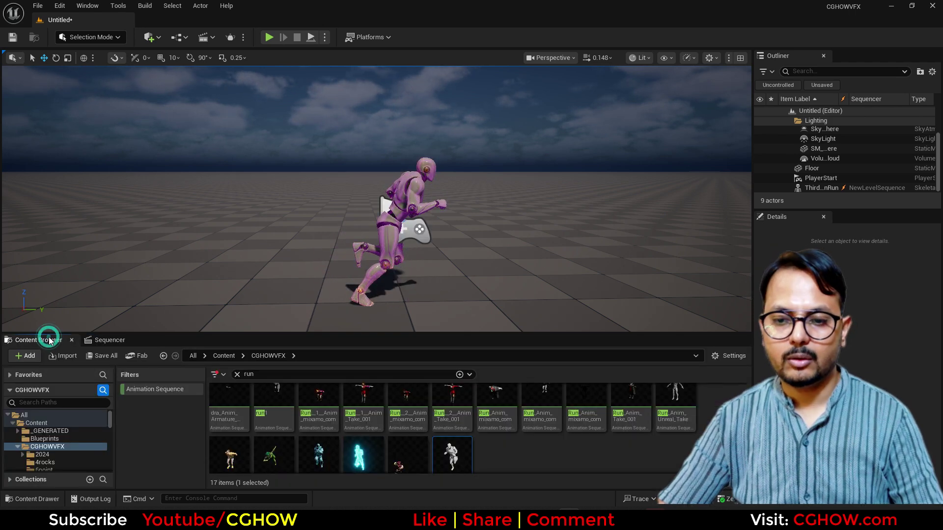
pyautogui.click(110, 340)
pyautogui.click(64, 356)
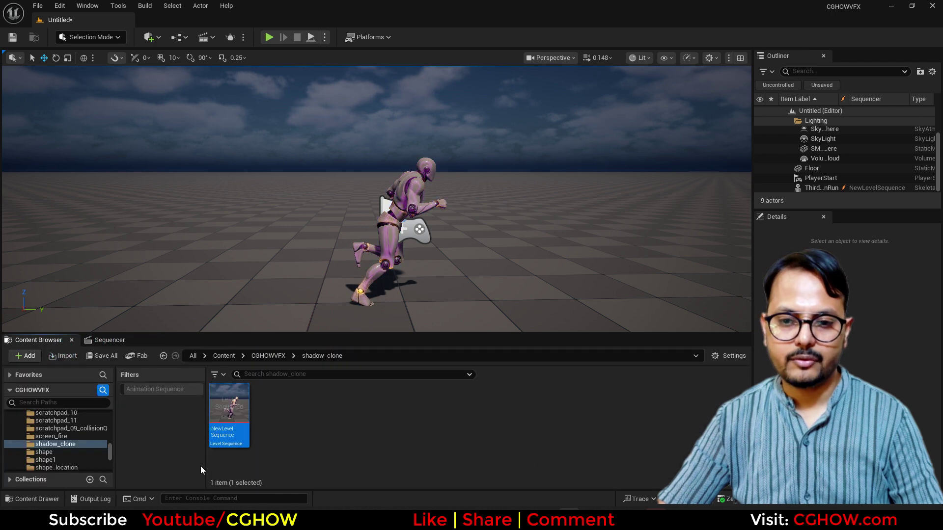
pyautogui.rightClick(365, 429)
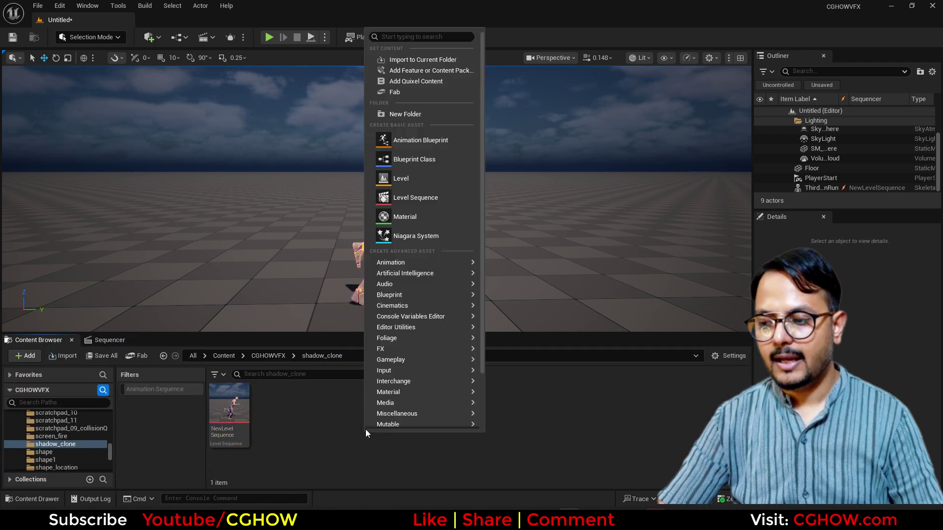
pyautogui.click(412, 214)
pyautogui.write('M_B0dy')
pyautogui.press('Return')
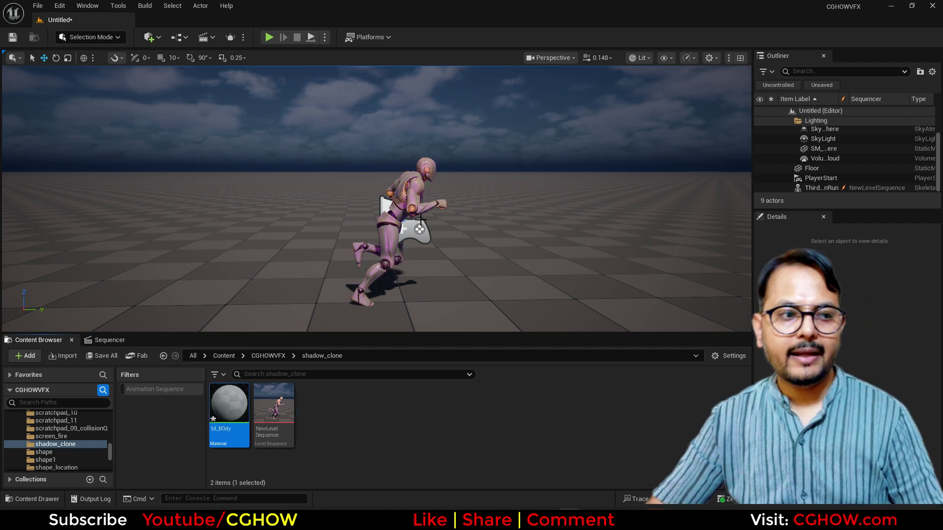
# - Open the M_BOdy material for editing and dock its editor alongside the level
pyautogui.doubleClick(229, 412)
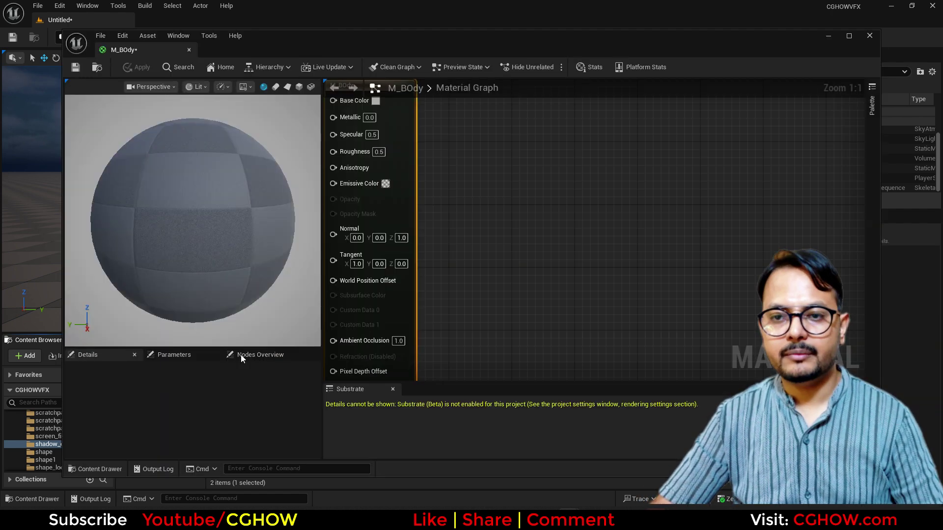
pyautogui.moveTo(148, 45); pyautogui.dragTo(171, 25)
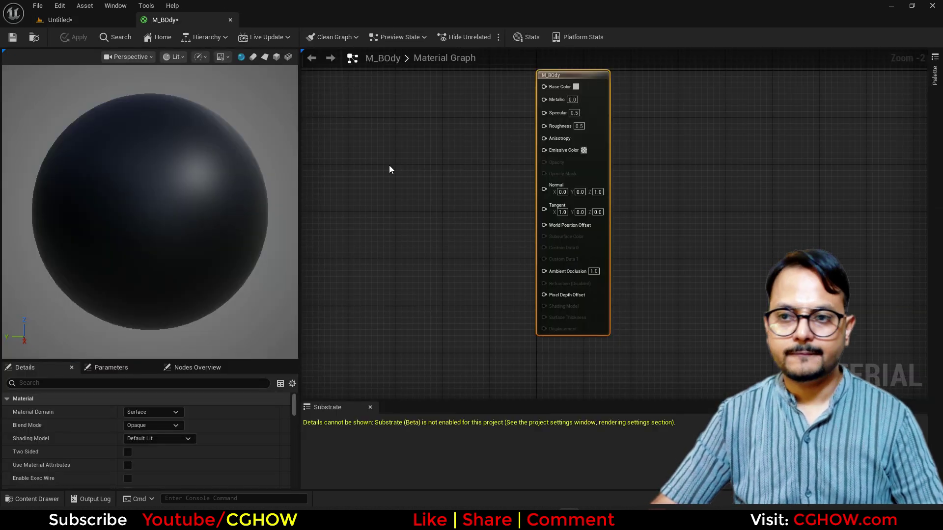
# - Set the M_BOdy material's shading model to Unlit
pyautogui.moveTo(251, 175); pyautogui.dragTo(221, 177)
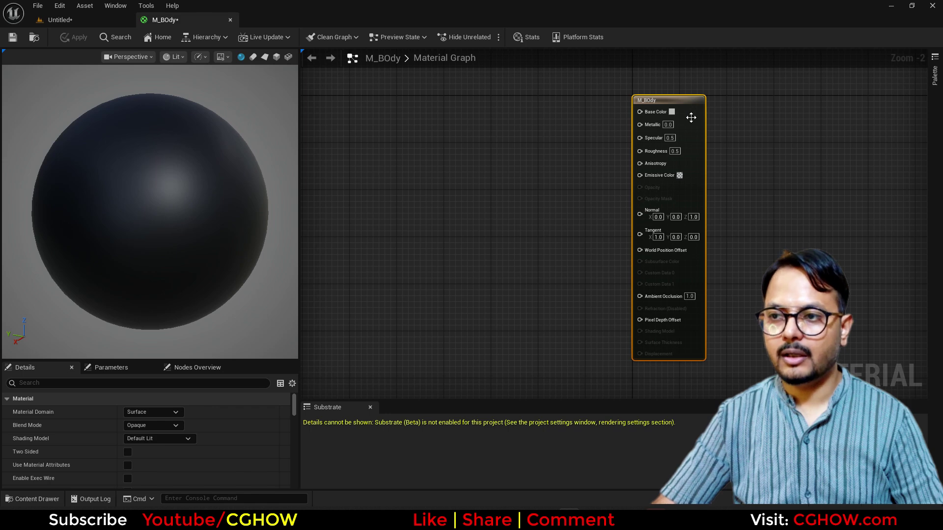
pyautogui.click(166, 438)
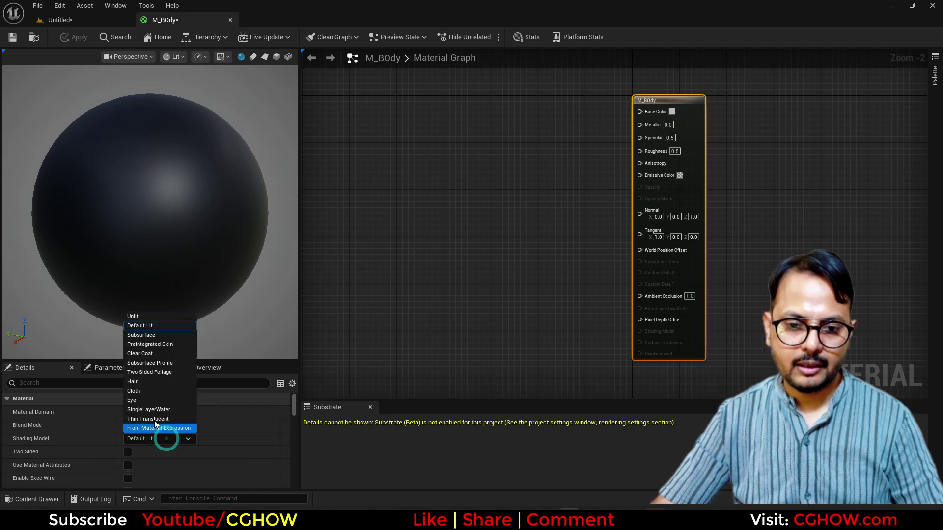
pyautogui.click(143, 318)
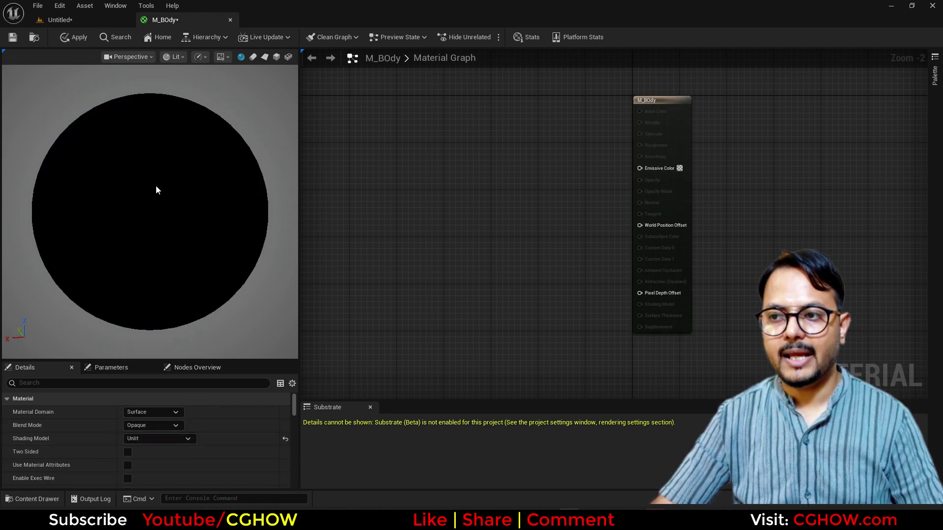
# - Add a Texture Sample node to the material graph and assign the noise_mask texture to it
pyautogui.scroll(1, 533, 187)
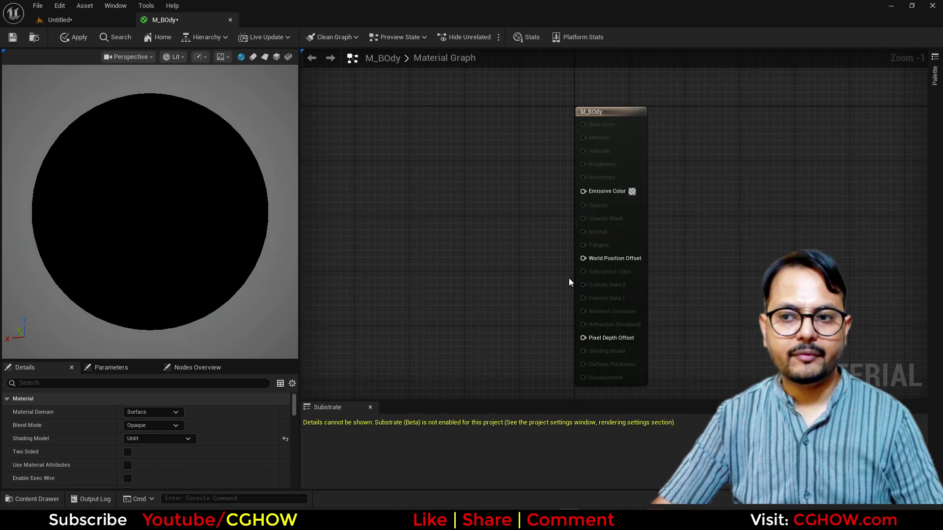
pyautogui.click(367, 162)
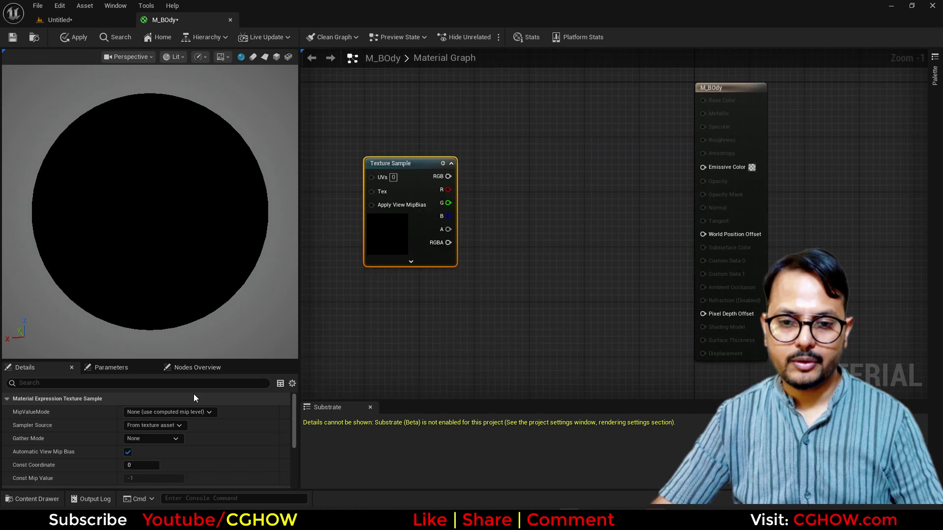
pyautogui.scroll(-3, 189, 432)
pyautogui.click(181, 469)
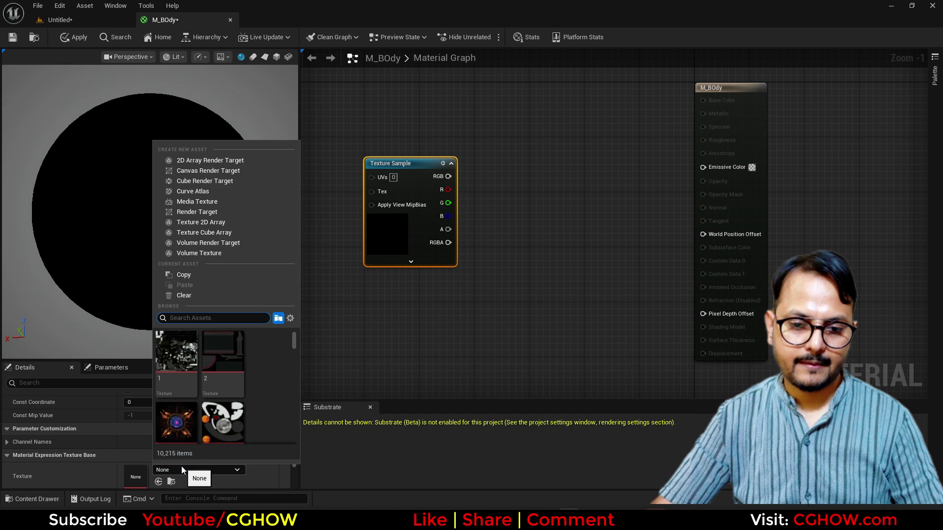
pyautogui.write('noise')
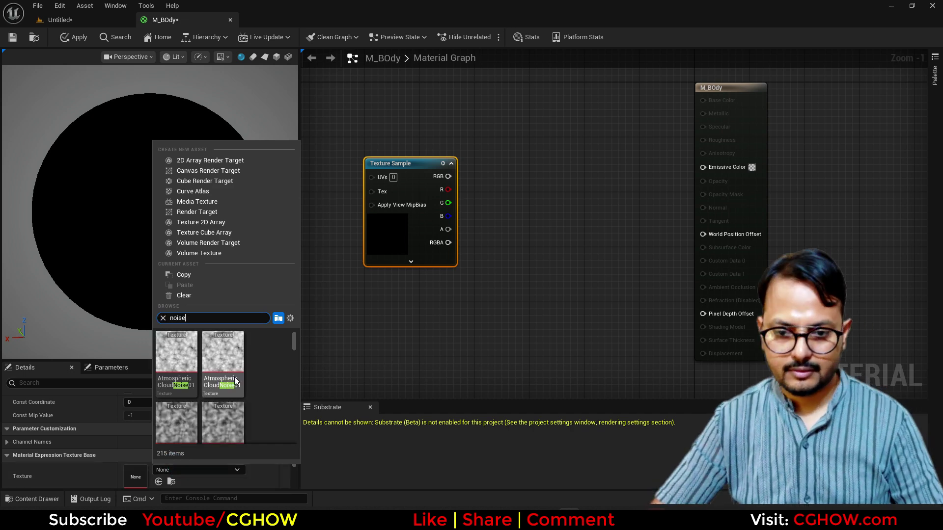
pyautogui.scroll(-8, 236, 381)
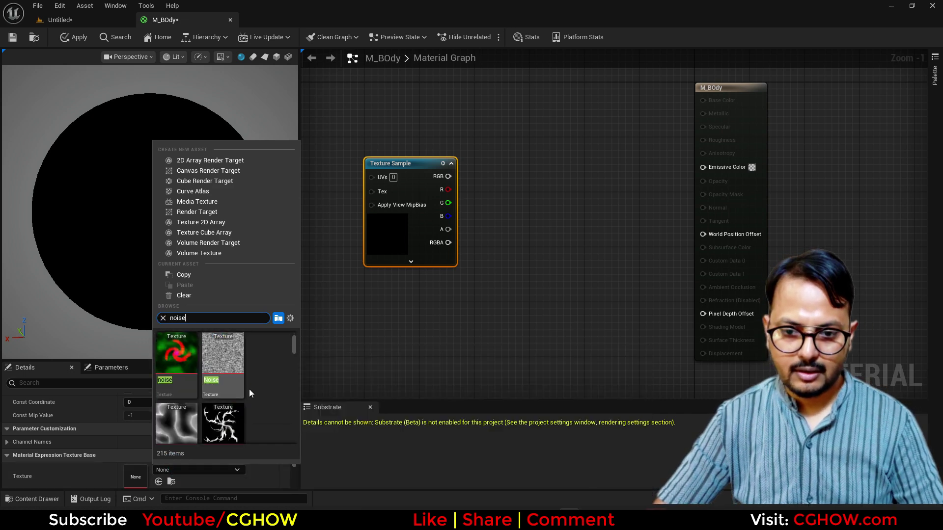
pyautogui.scroll(-8, 250, 387)
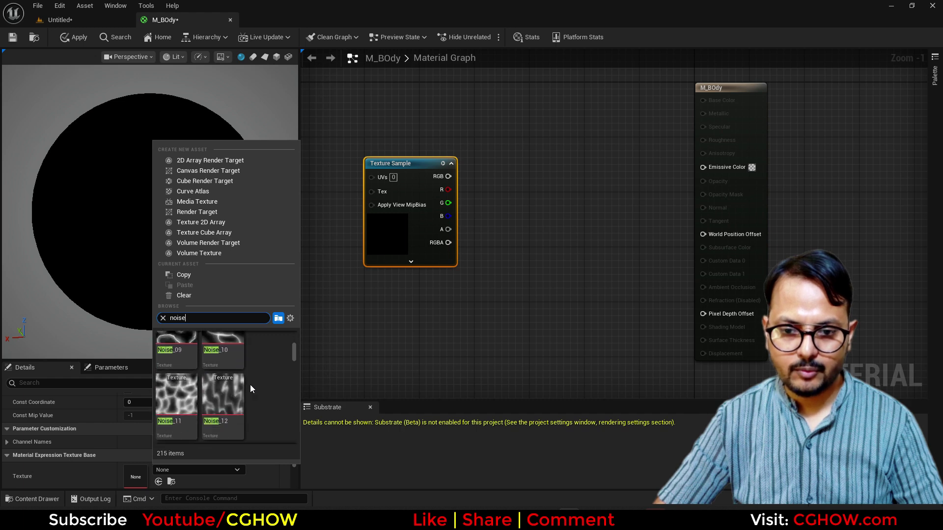
pyautogui.scroll(-4, 250, 390)
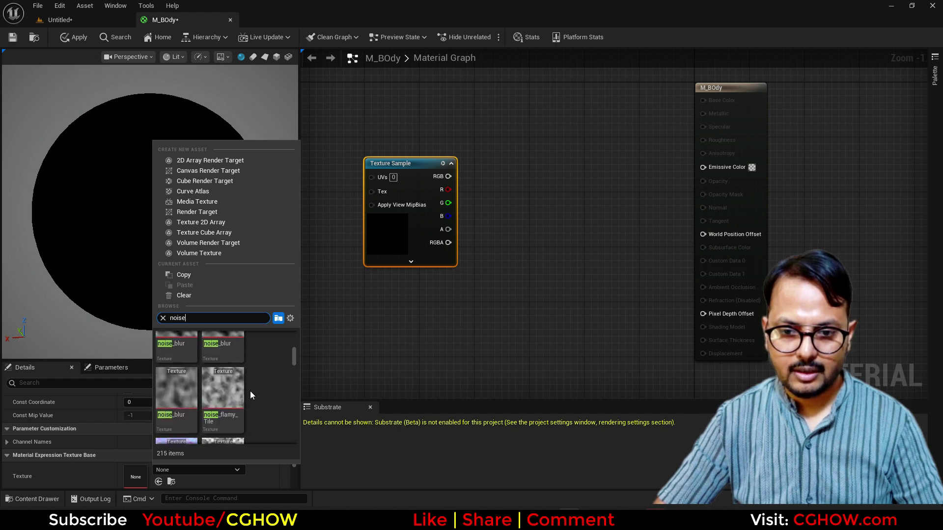
pyautogui.click(236, 363)
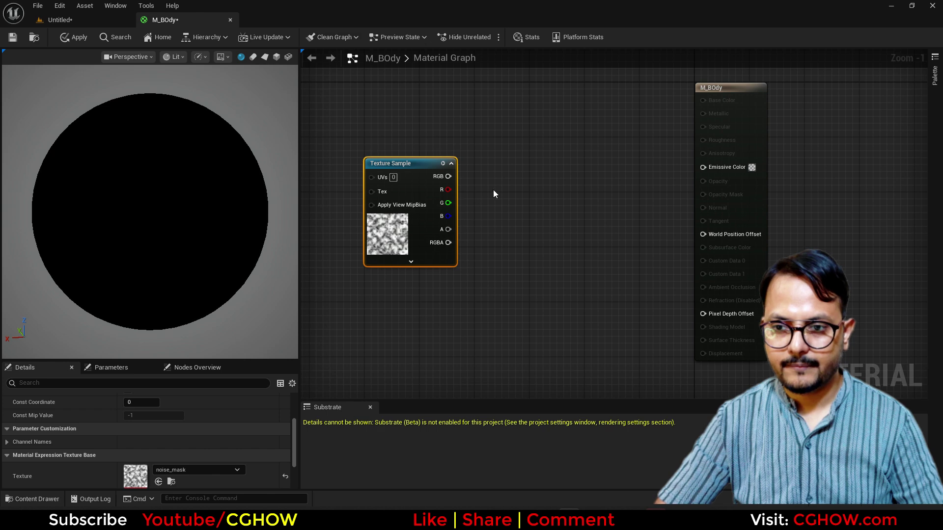
# - Multiply the Texture Sample's red channel by a new VertexNormalWS node
pyautogui.click(497, 169)
pyautogui.moveTo(448, 189); pyautogui.dragTo(468, 191)
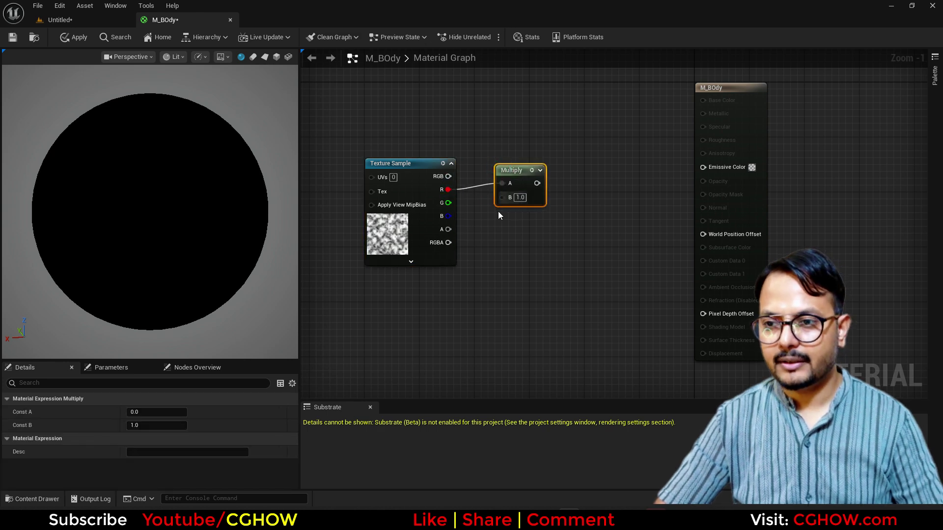
pyautogui.rightClick(488, 233)
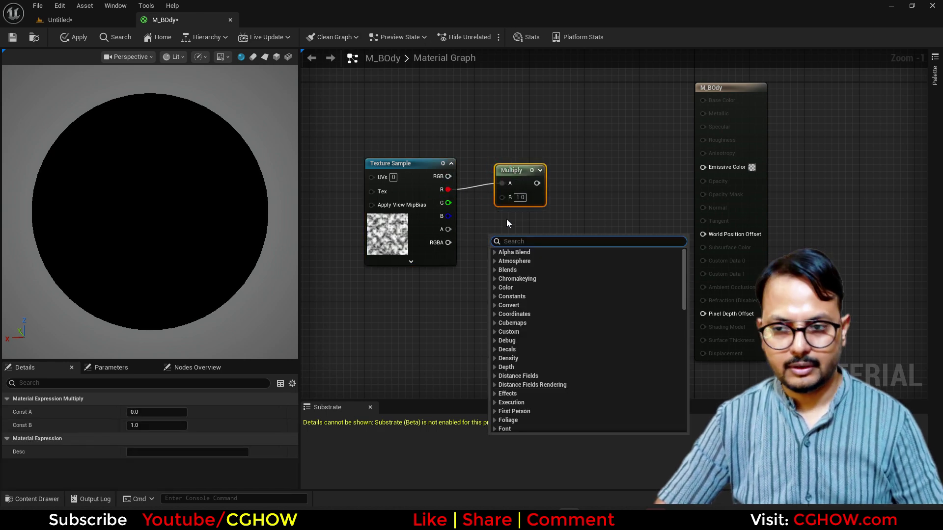
pyautogui.write('vert')
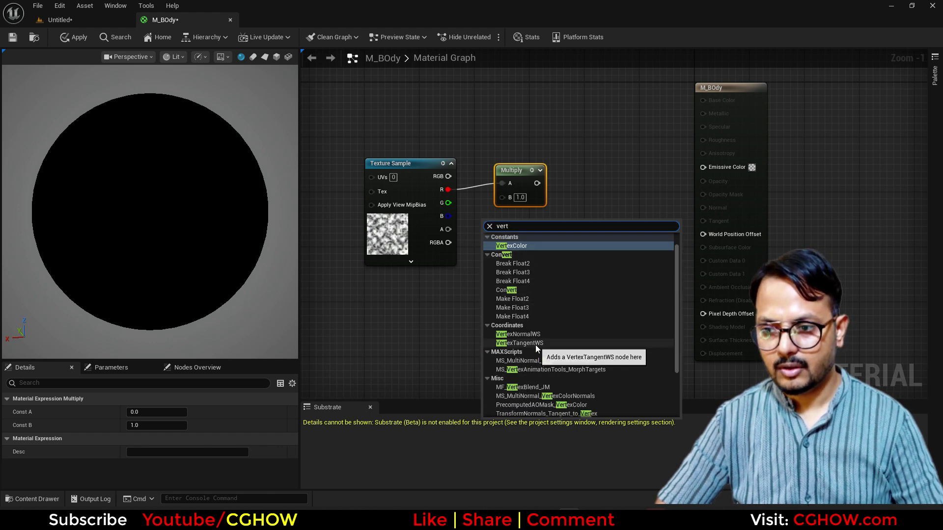
pyautogui.click(527, 335)
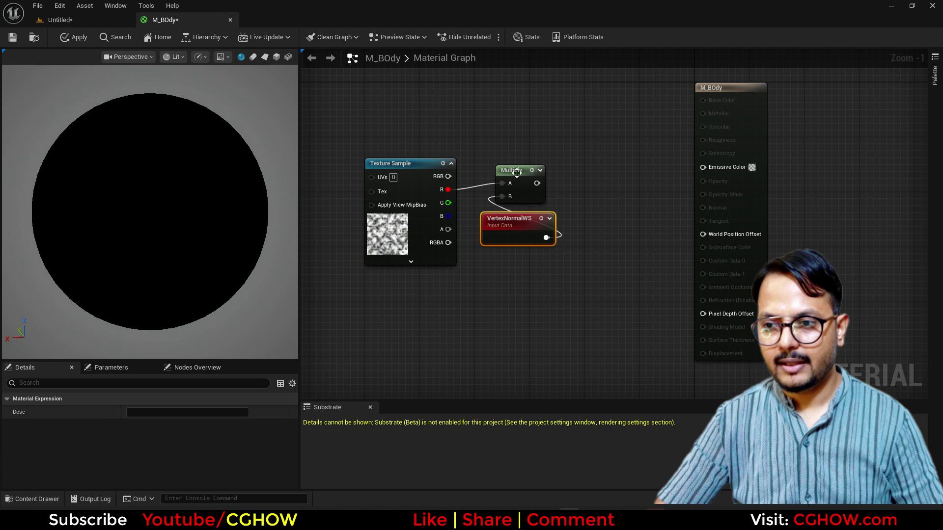
# - Multiply the result by a new scalar parameter named wpo with default value 1 and connect it to Emissive Color
pyautogui.moveTo(517, 172); pyautogui.dragTo(572, 179)
pyautogui.click(616, 164)
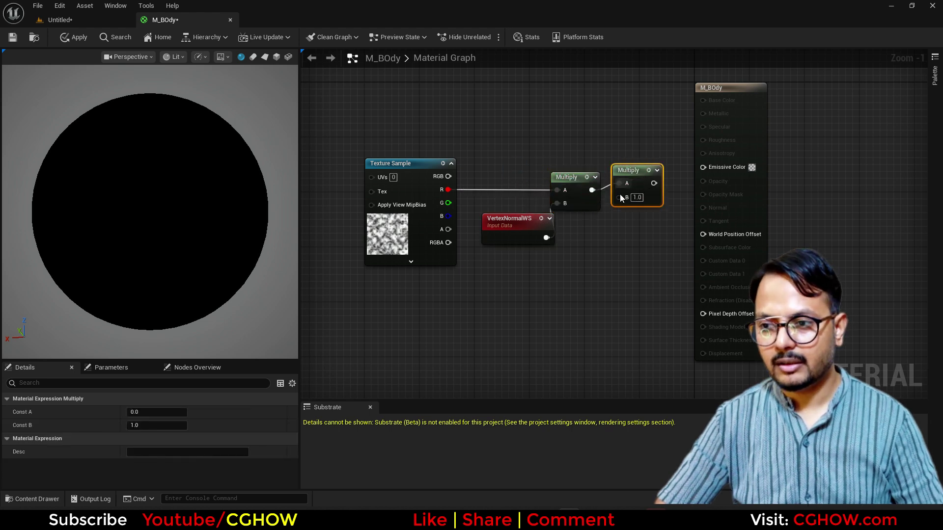
pyautogui.click(592, 240)
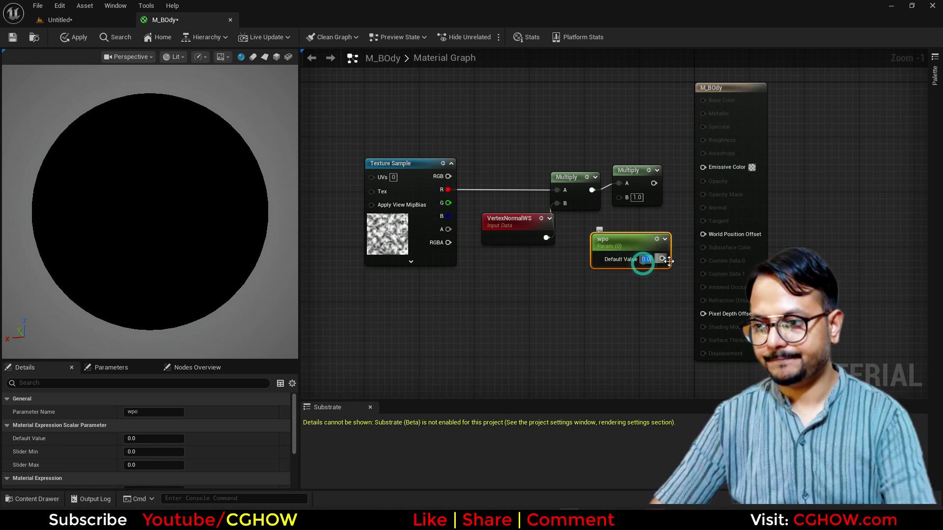
pyautogui.moveTo(654, 183)
pyautogui.mouseDown()
pyautogui.moveTo(703, 167)
pyautogui.moveTo(652, 171)
pyautogui.mouseUp()
pyautogui.moveTo(498, 249); pyautogui.dragTo(644, 251, button='right')
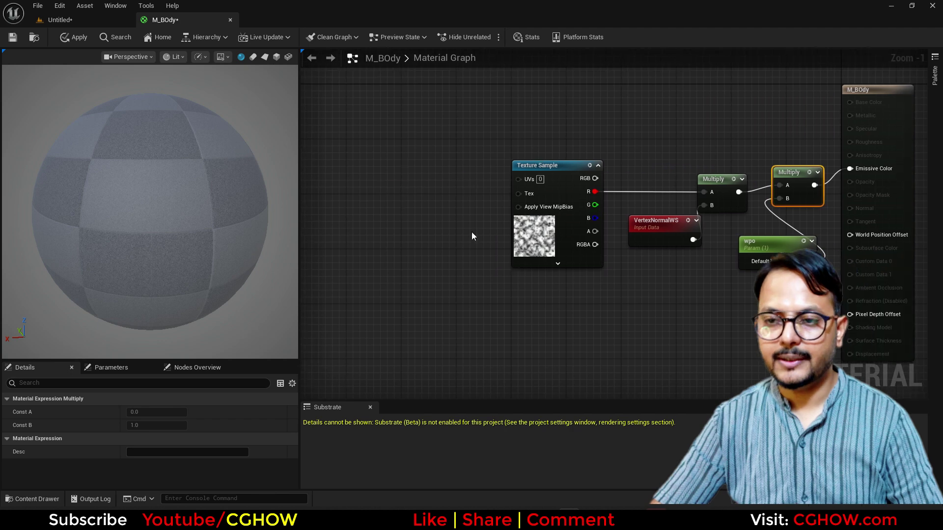
pyautogui.click(427, 193)
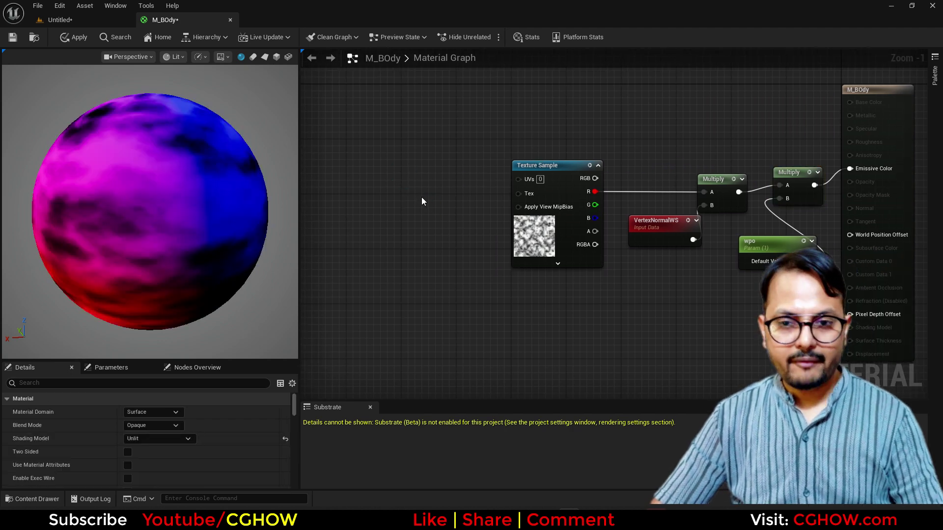
# - Place an If node ahead of the Texture Sample and move the VertexNormalWS node down to clear the graph's wiring
pyautogui.moveTo(430, 203); pyautogui.dragTo(448, 190, button='right')
pyautogui.click(379, 164)
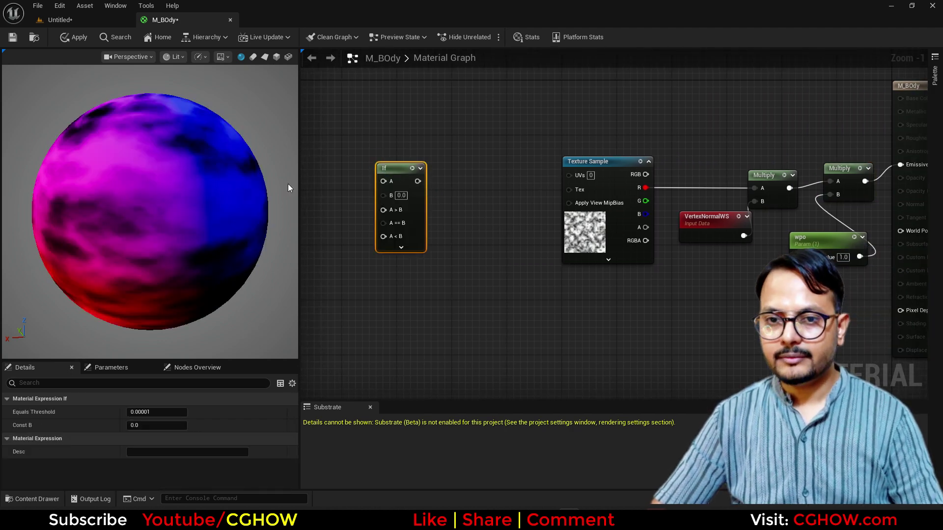
pyautogui.moveTo(706, 236); pyautogui.dragTo(539, 252, button='right')
pyautogui.moveTo(540, 252); pyautogui.dragTo(507, 301)
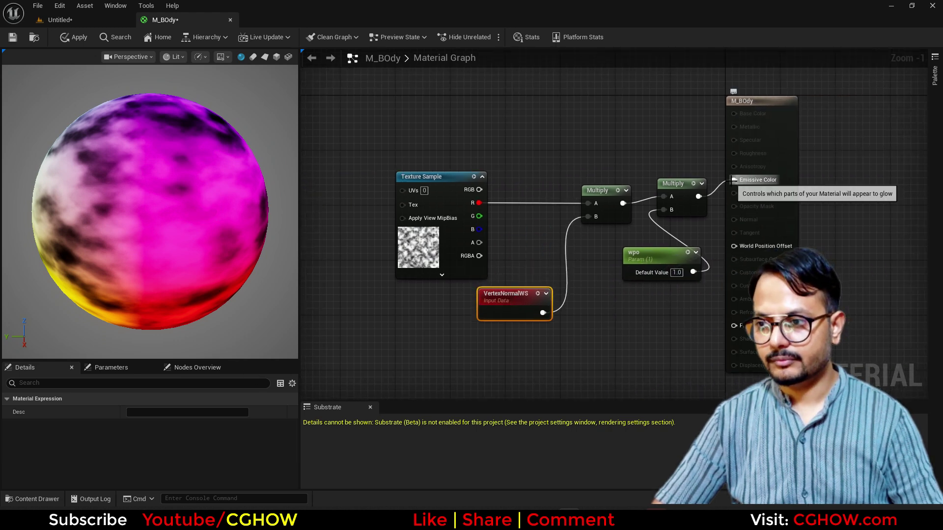
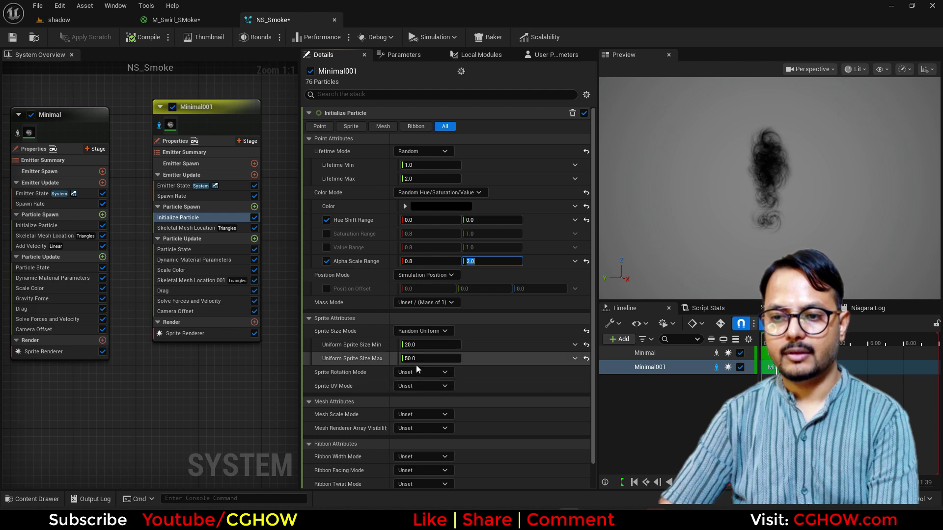
# - Set the Minimal001 emitter's maximum uniform sprite size to 40 and check the smoke in the shadow level
pyautogui.click(418, 359)
pyautogui.write('40')
pyautogui.click(82, 19)
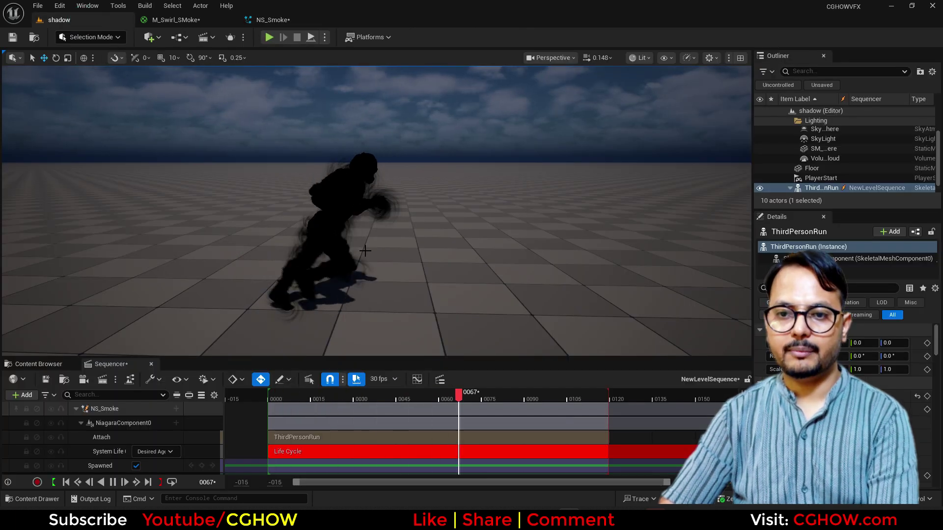
# - Set the Minimal001 emitter's spawn rate to 100 in NS_Smoke, checking the denser smoke in the shadow level
pyautogui.click(269, 19)
pyautogui.click(177, 196)
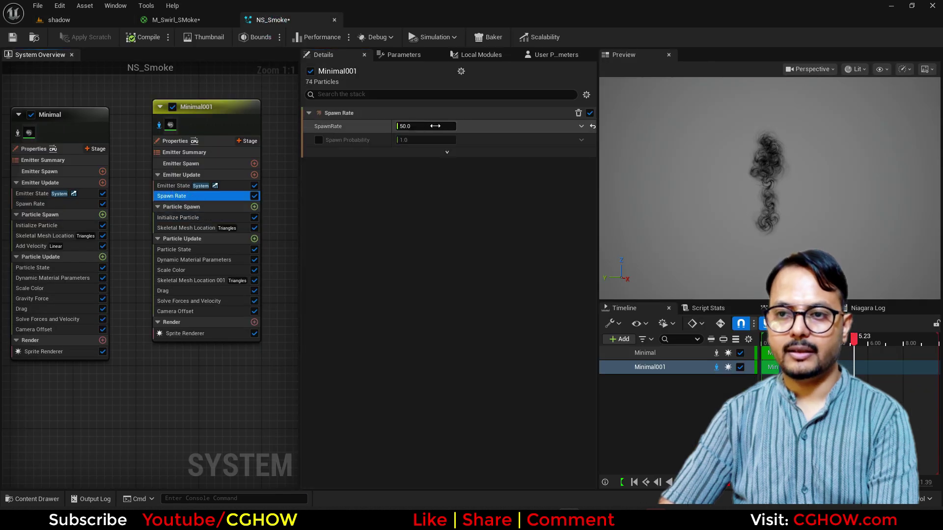
pyautogui.click(73, 20)
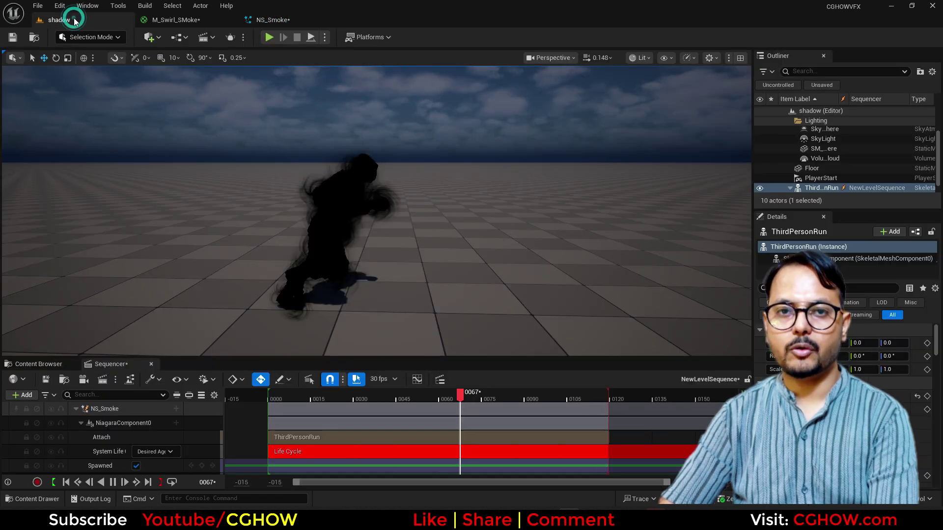
pyautogui.click(306, 20)
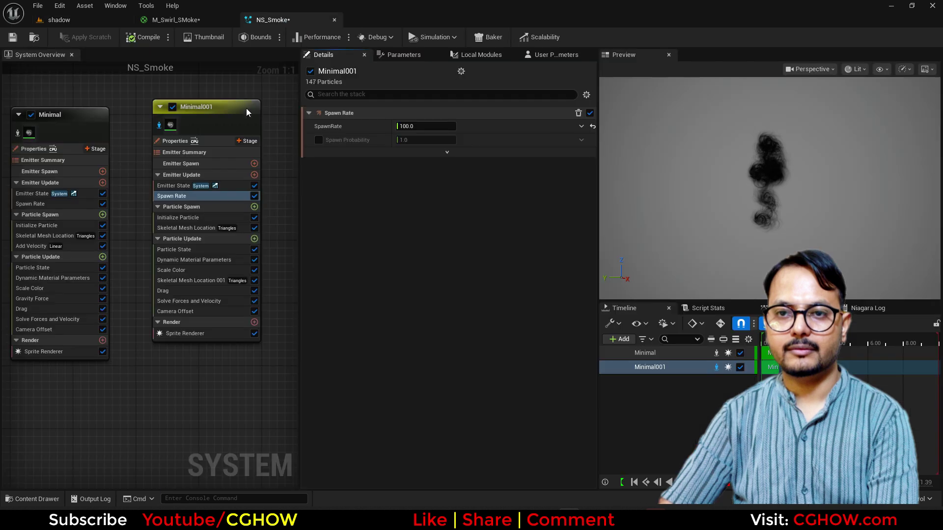
# - Return to the shadow level, add a cine camera to the level sequence and pause playback at frame 110
pyautogui.click(73, 21)
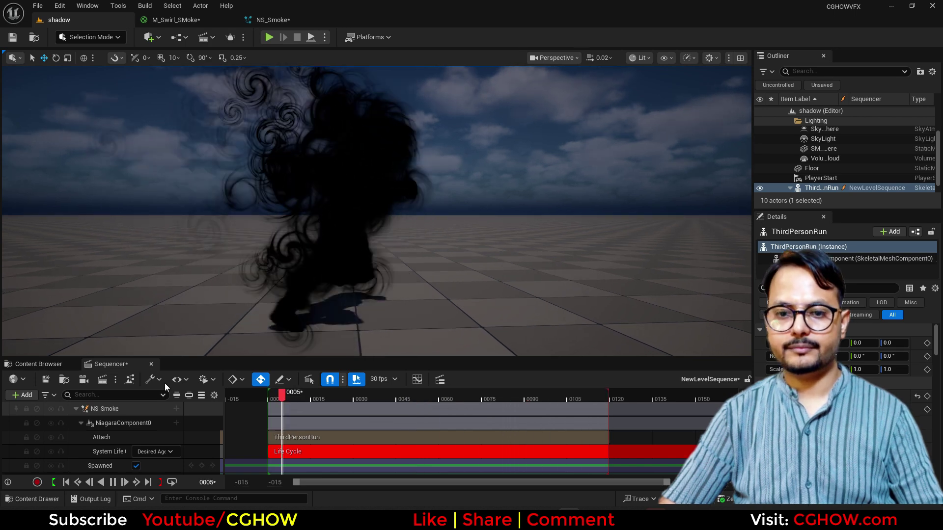
pyautogui.click(83, 379)
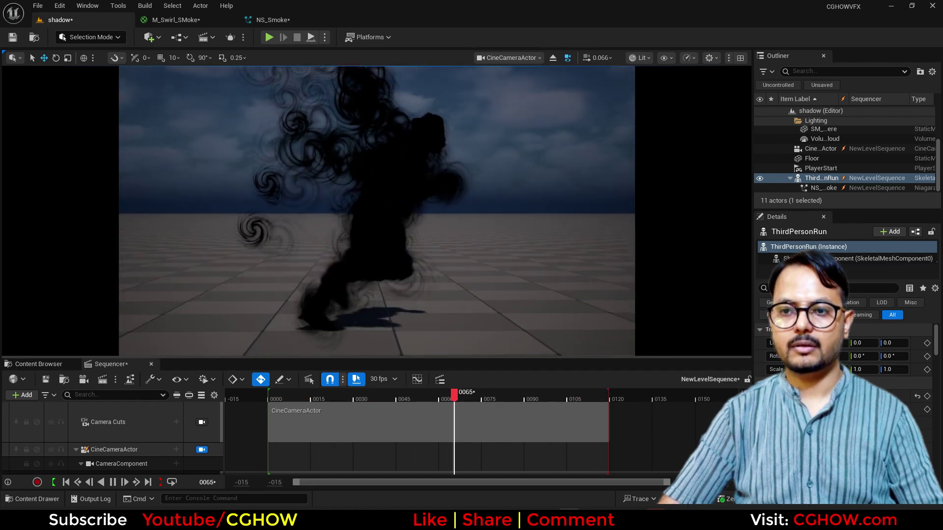
pyautogui.click(112, 482)
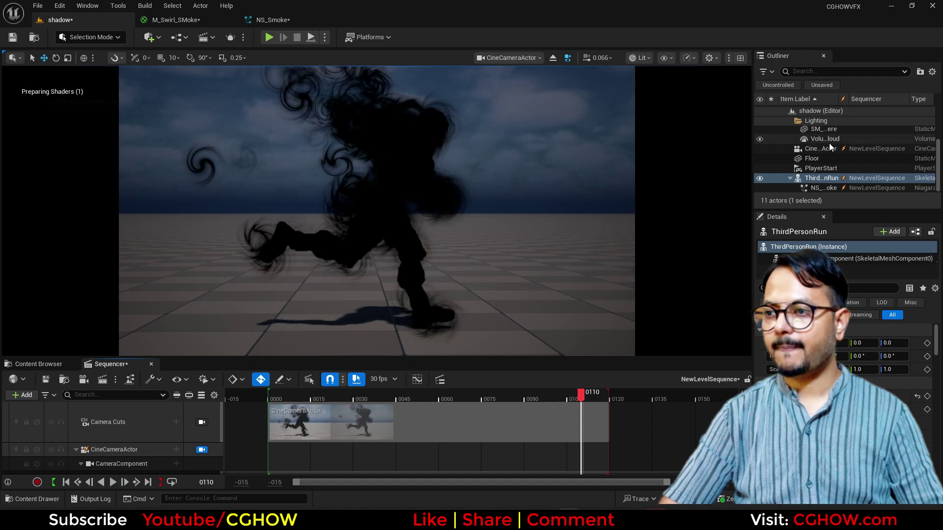
# - Set the ExponentialHeightFog's inscattering color to magenta (R 0.982, G 0.005, B 1.0) and increase its fog height falloff
pyautogui.scroll(3, 834, 147)
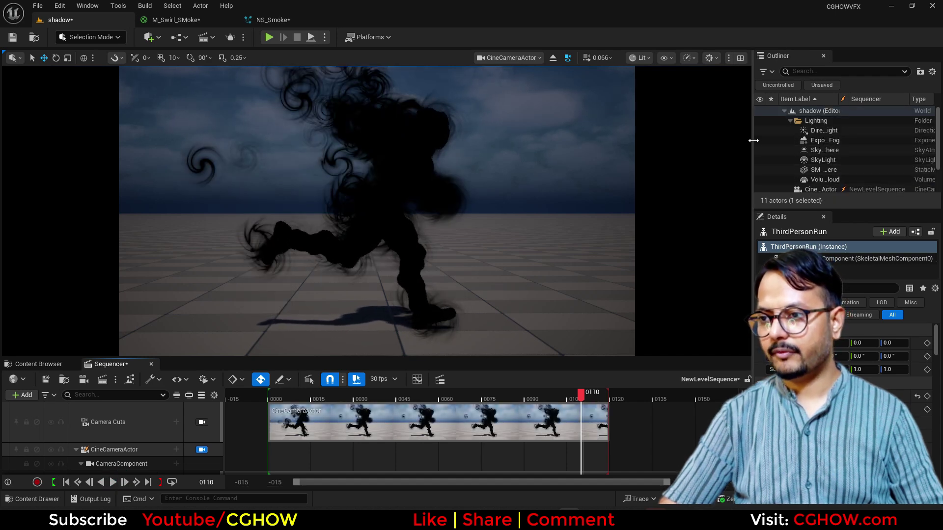
pyautogui.moveTo(753, 141); pyautogui.dragTo(684, 140)
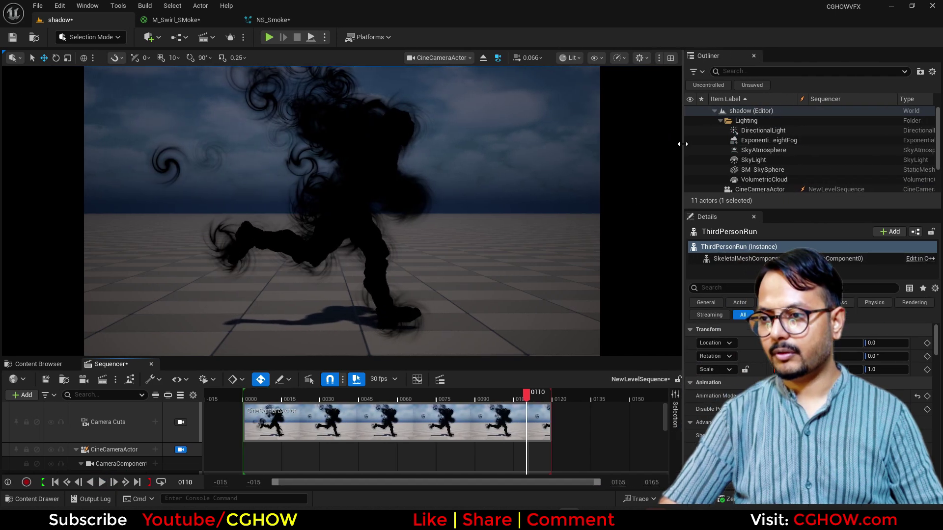
pyautogui.click(760, 141)
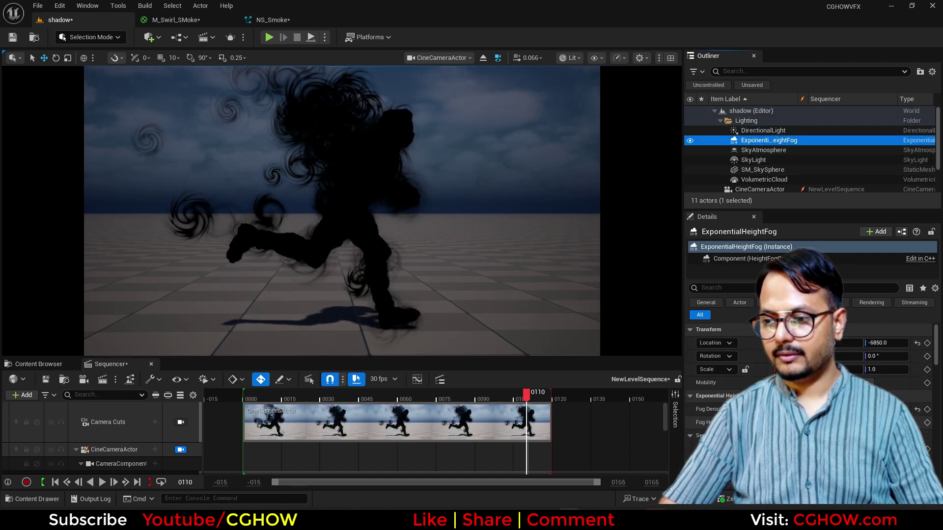
pyautogui.scroll(-1, 810, 393)
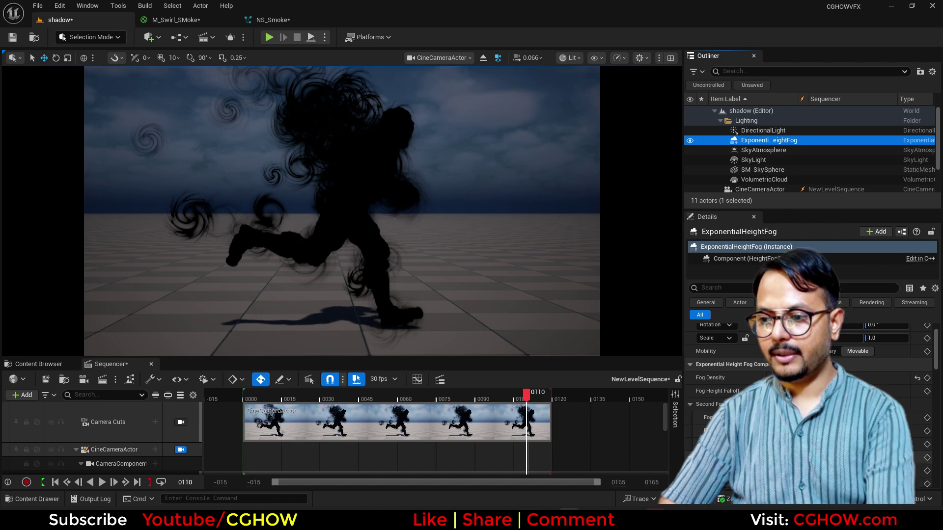
pyautogui.click(864, 418)
pyautogui.moveTo(635, 273); pyautogui.dragTo(640, 255)
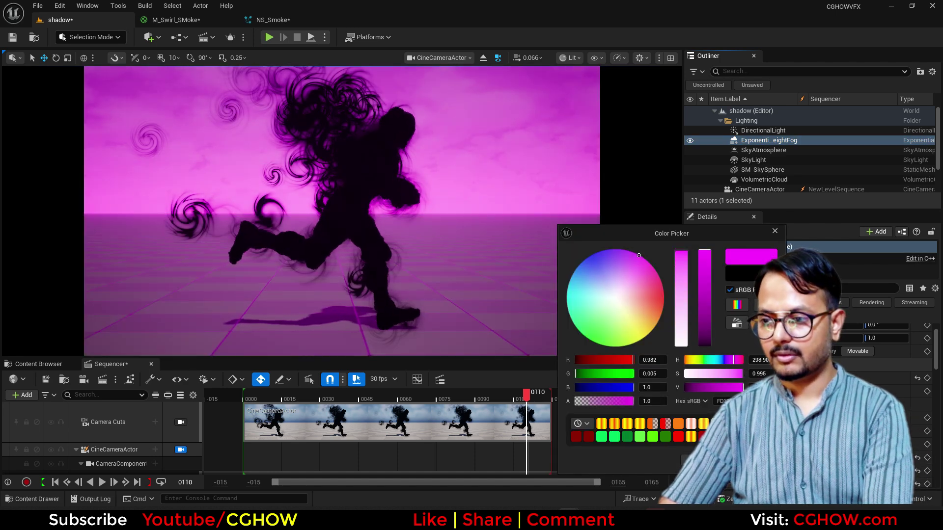
pyautogui.click(702, 460)
pyautogui.moveTo(825, 391); pyautogui.dragTo(840, 391)
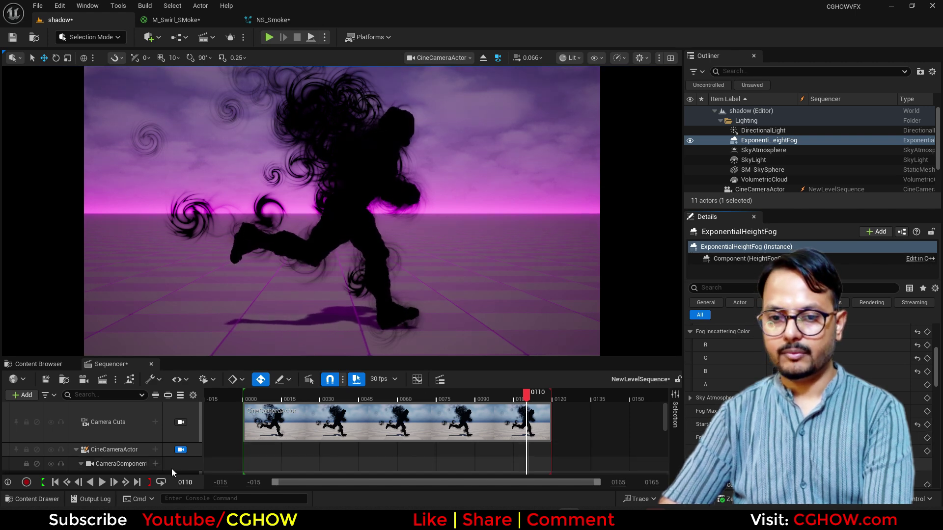
# - Play the level sequence, pause it at frame 65 and add a Post Process Volume to the level
pyautogui.click(100, 483)
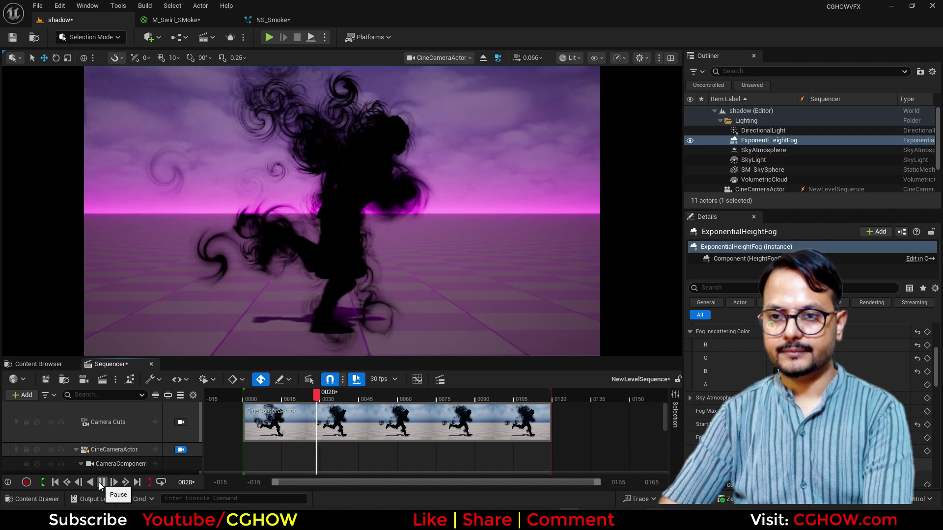
pyautogui.click(101, 482)
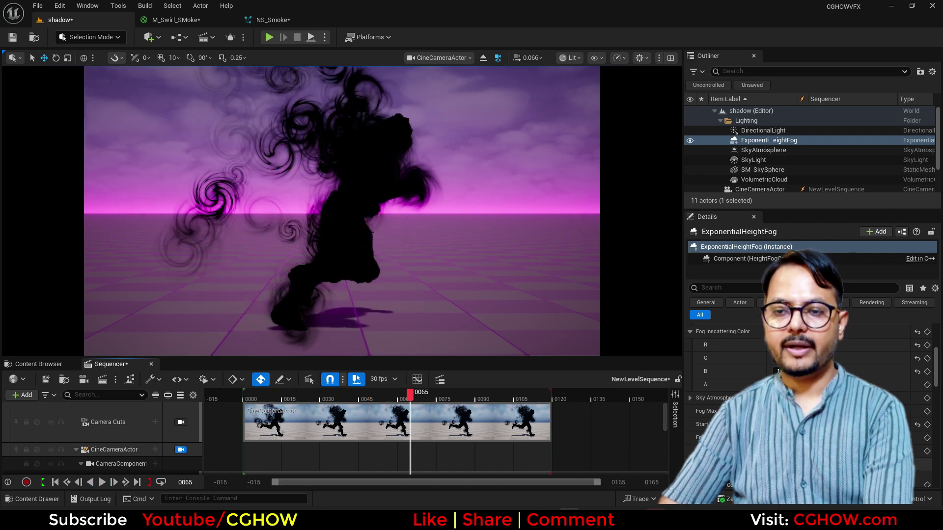
pyautogui.click(150, 37)
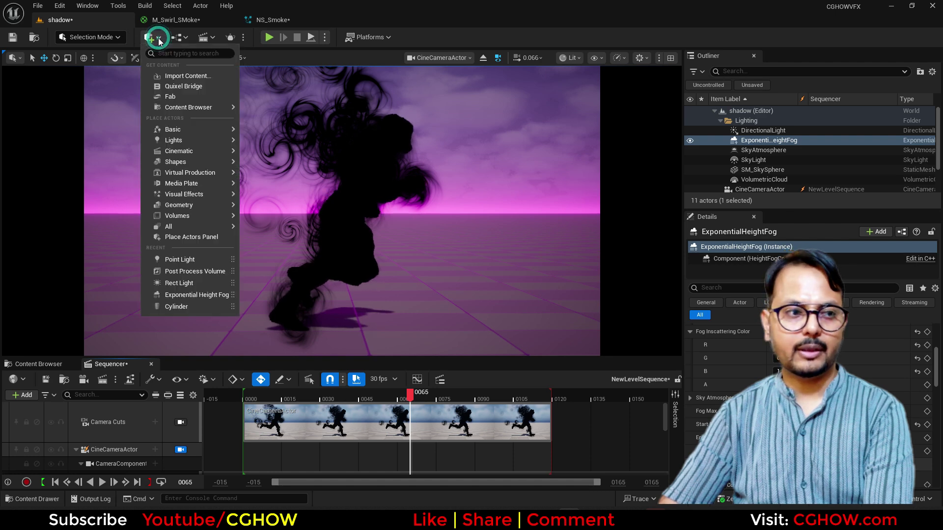
pyautogui.moveTo(196, 151)
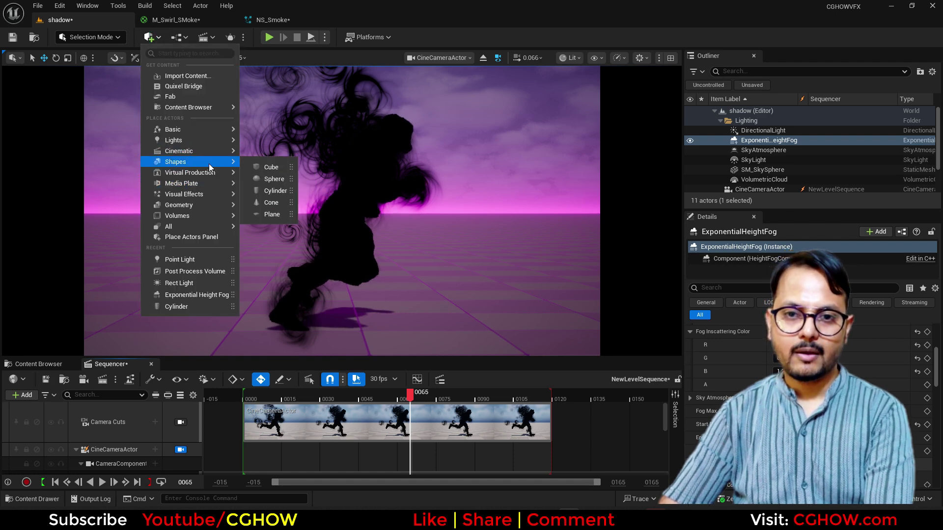
pyautogui.moveTo(208, 195)
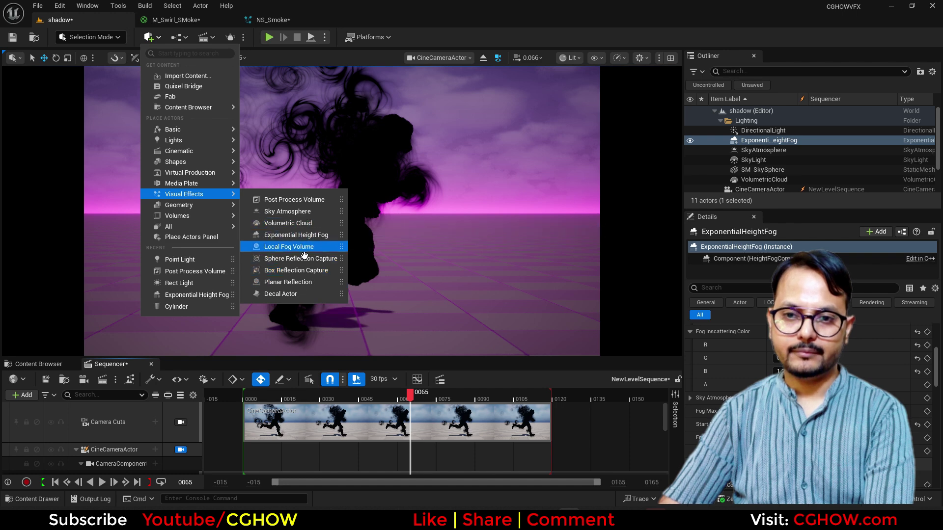
pyautogui.click(308, 200)
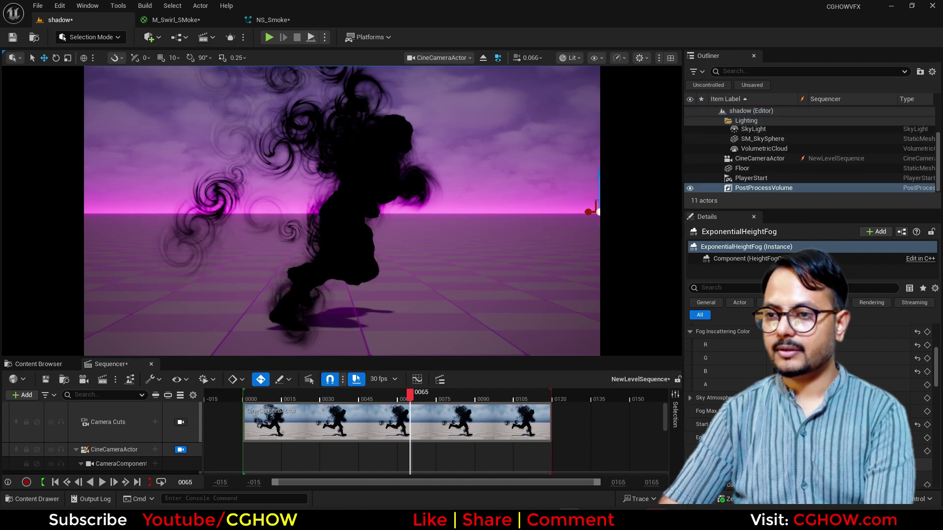
# - Increase the PostProcessVolume's vignette intensity under Image Effects to darken the frame edges, and play the level sequence
pyautogui.write('un')
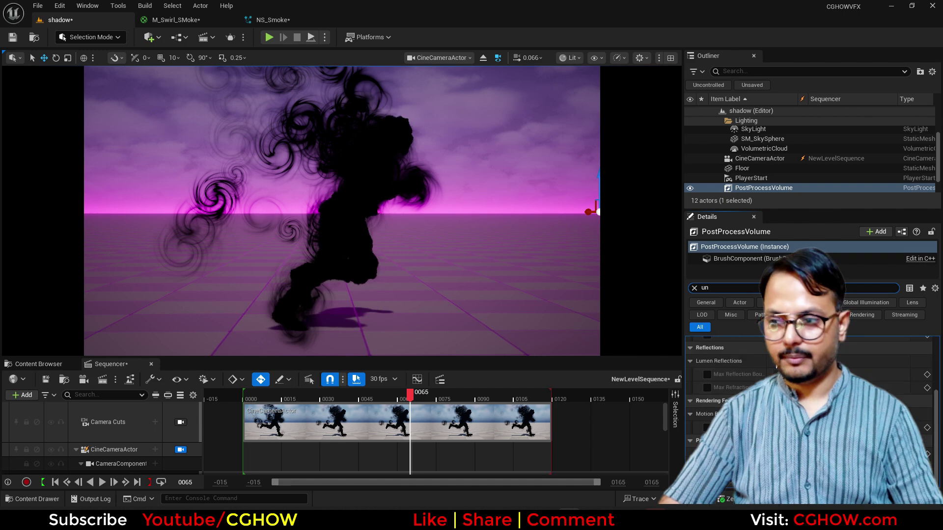
pyautogui.click(694, 288)
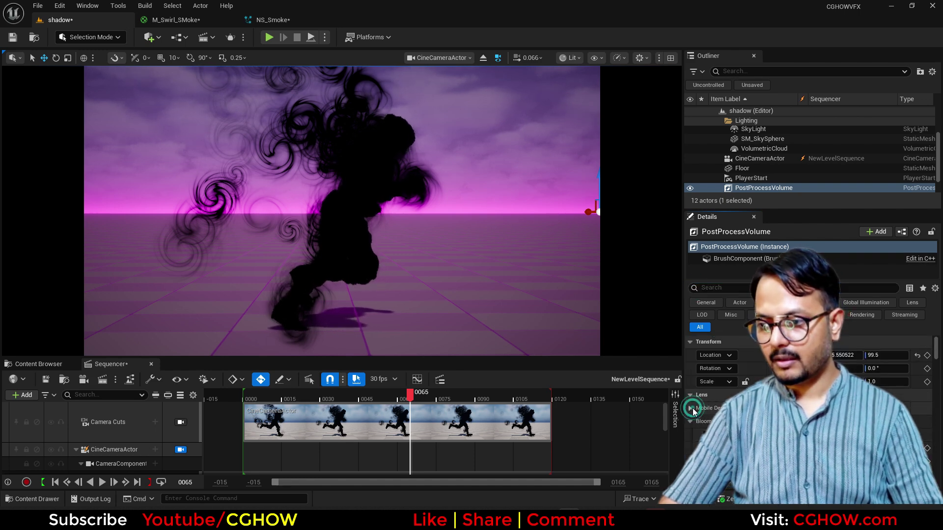
pyautogui.scroll(-2, 694, 411)
pyautogui.scroll(1, 703, 413)
pyautogui.click(698, 387)
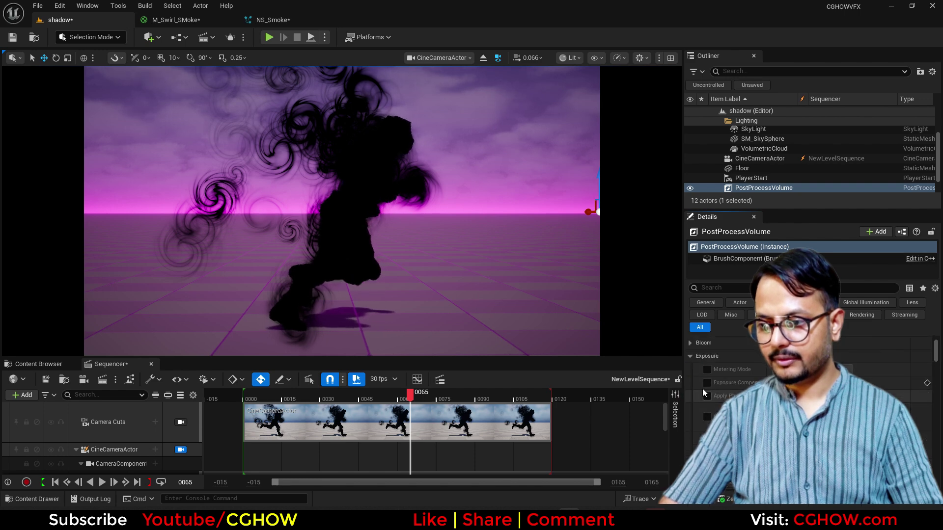
pyautogui.click(689, 356)
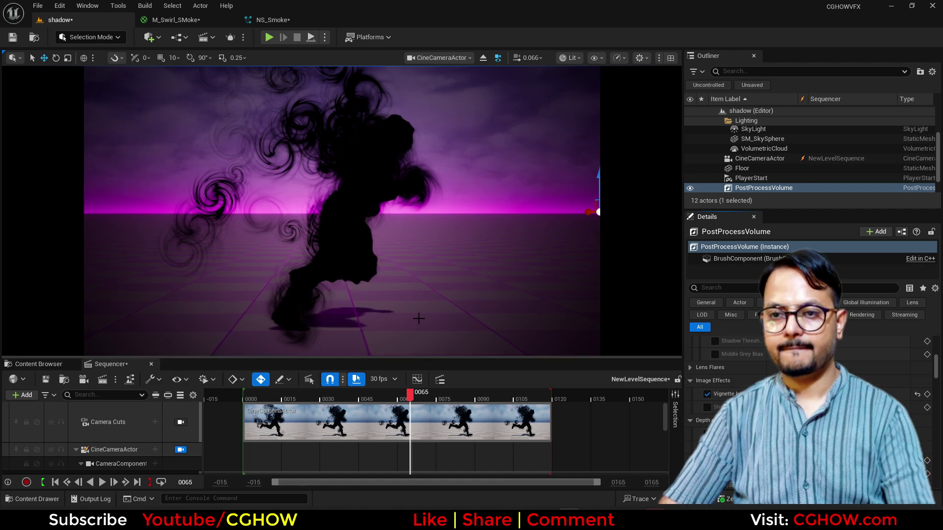
pyautogui.click(106, 482)
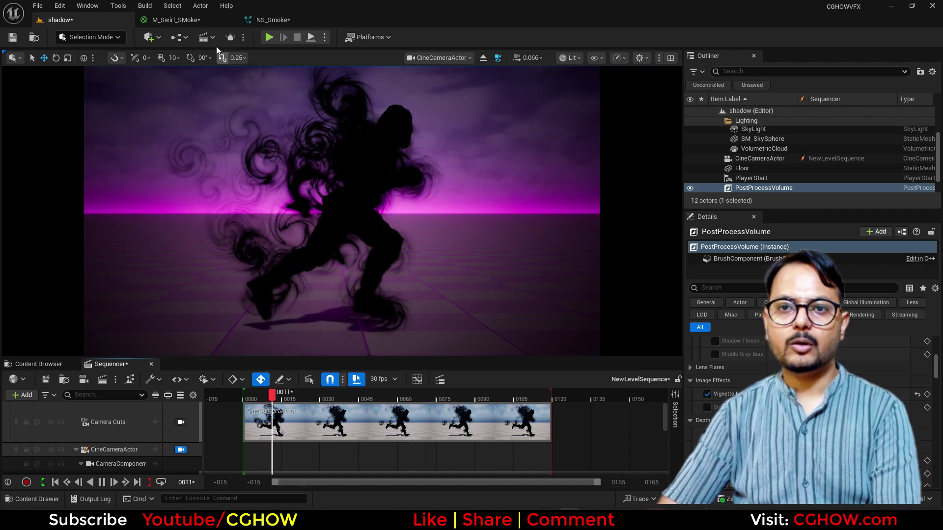
# - Set the Minimal emitter's Gravity Force in NS_Smoke to minimum Y -150 and Z 20, and maximum Z 60, checking the smoke in the shadow level
pyautogui.click(270, 20)
pyautogui.moveTo(89, 360); pyautogui.dragTo(173, 387, button='right')
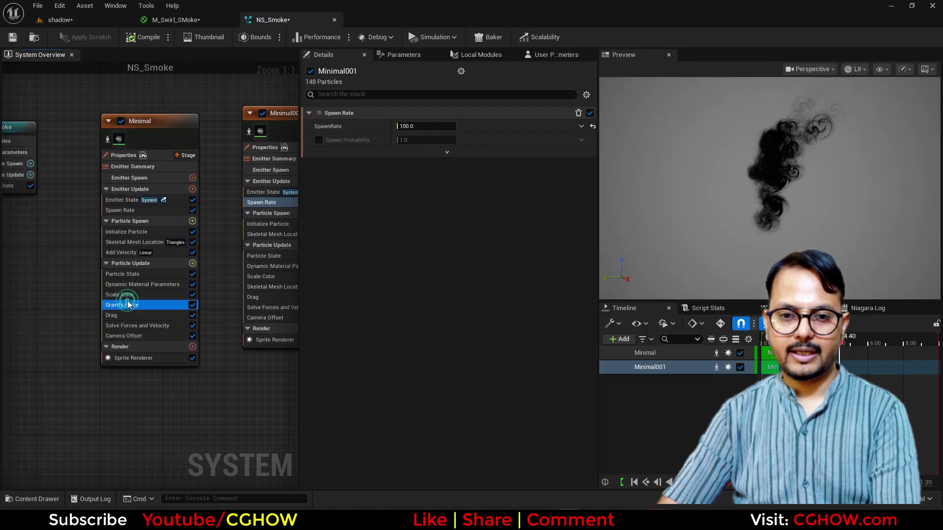
pyautogui.click(530, 154)
pyautogui.write('60')
pyautogui.click(538, 140)
pyautogui.write('20')
pyautogui.press('Return')
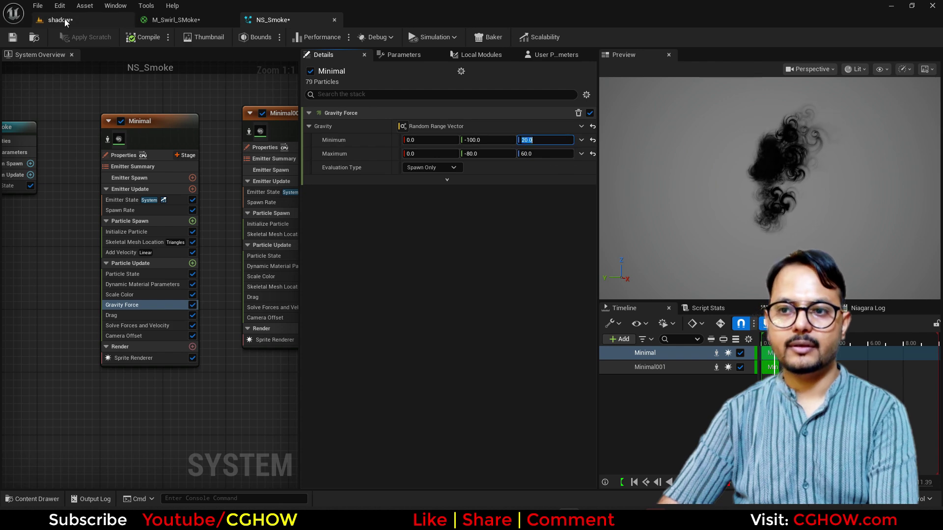
pyautogui.click(64, 20)
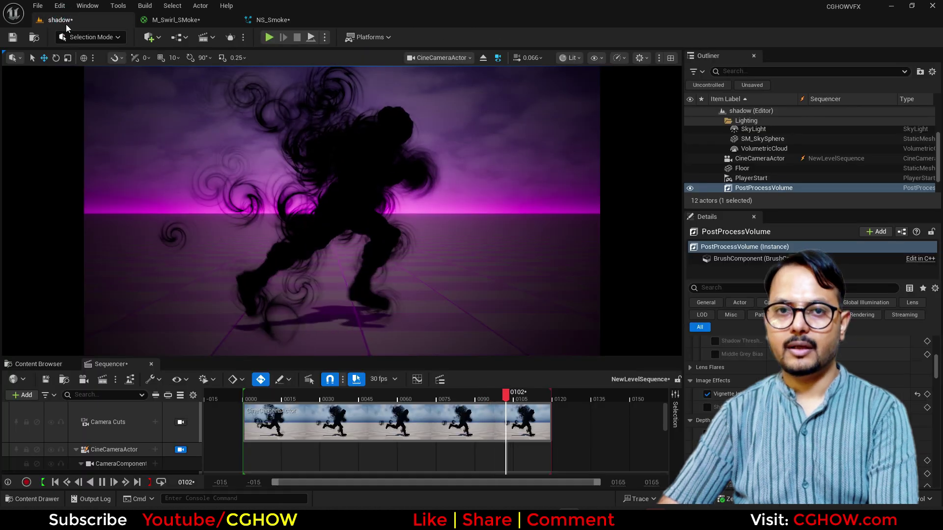
pyautogui.click(283, 22)
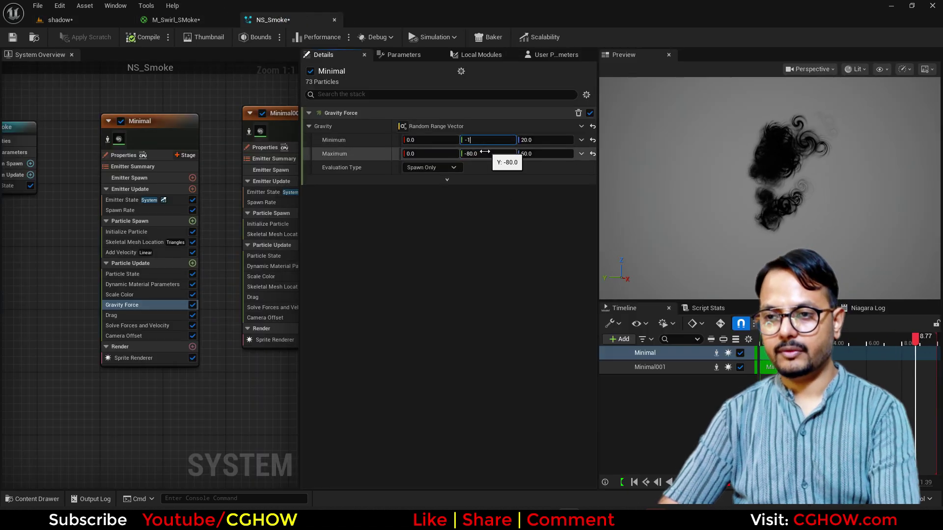
pyautogui.click(61, 19)
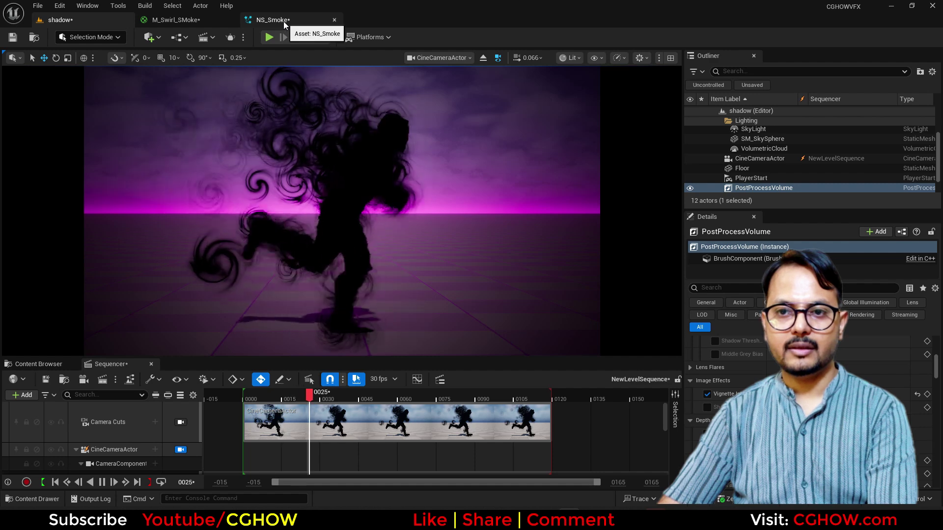
# - Duplicate the Minimal emitter in NS_Smoke, placing the copy in empty graph space and isolating it
pyautogui.click(282, 20)
pyautogui.click(155, 125)
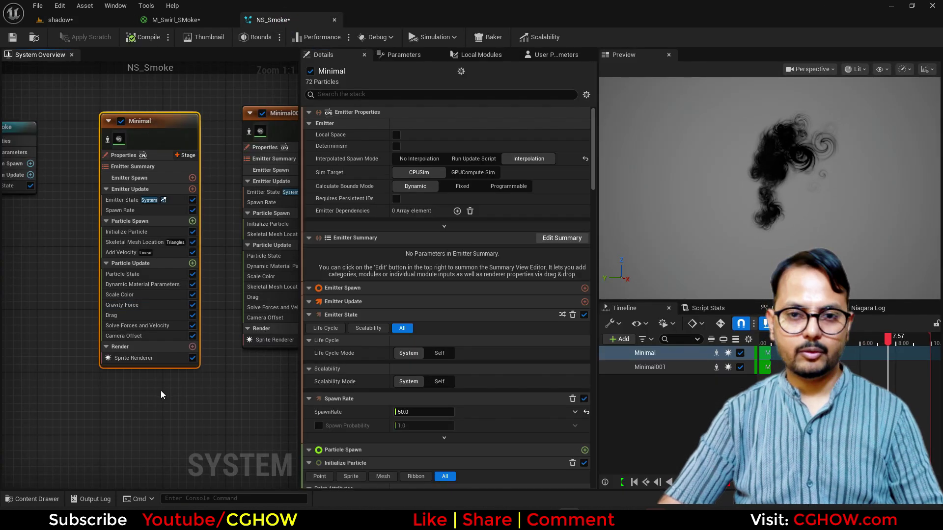
pyautogui.moveTo(162, 385); pyautogui.dragTo(120, 273, button='right')
pyautogui.click(107, 288)
pyautogui.hotkey('ctrl', 'v')
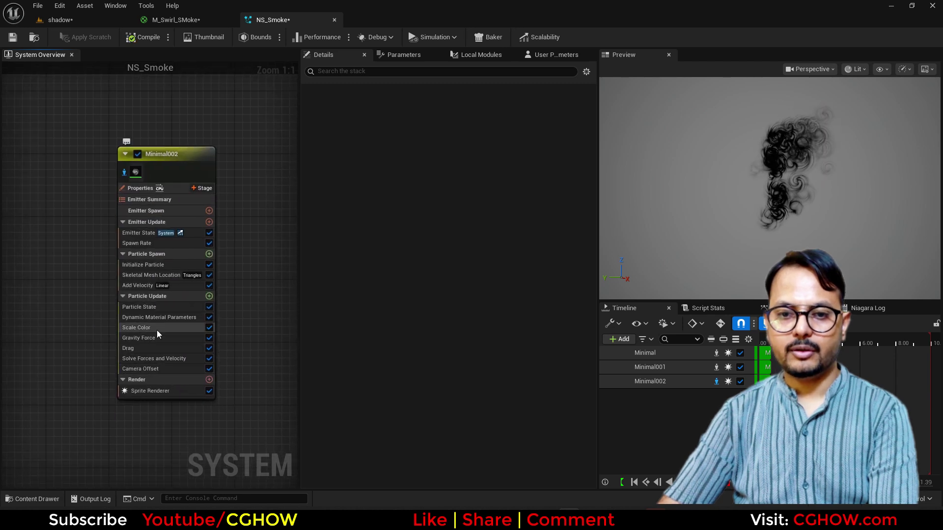
# - Lower the end key of Minimal002's swirl curve in Dynamic Material Parameters and set its key at time 0 to 0
pyautogui.moveTo(576, 208); pyautogui.dragTo(572, 224)
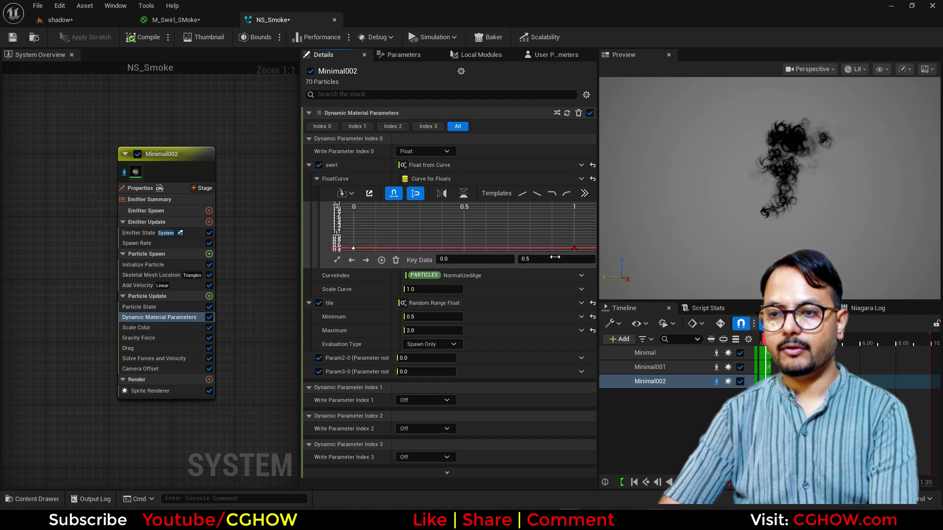
pyautogui.write('0')
pyautogui.press('Return')
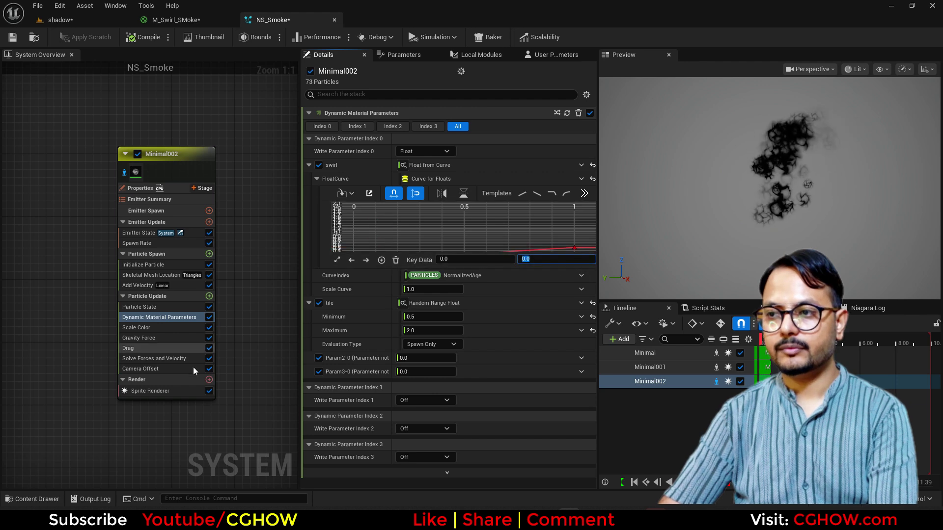
# - Set Minimal002's Sprite Renderer alignment to Velocity Aligned and add Scale Sprite Size by Speed to its Particle Update
pyautogui.click(151, 393)
pyautogui.click(425, 211)
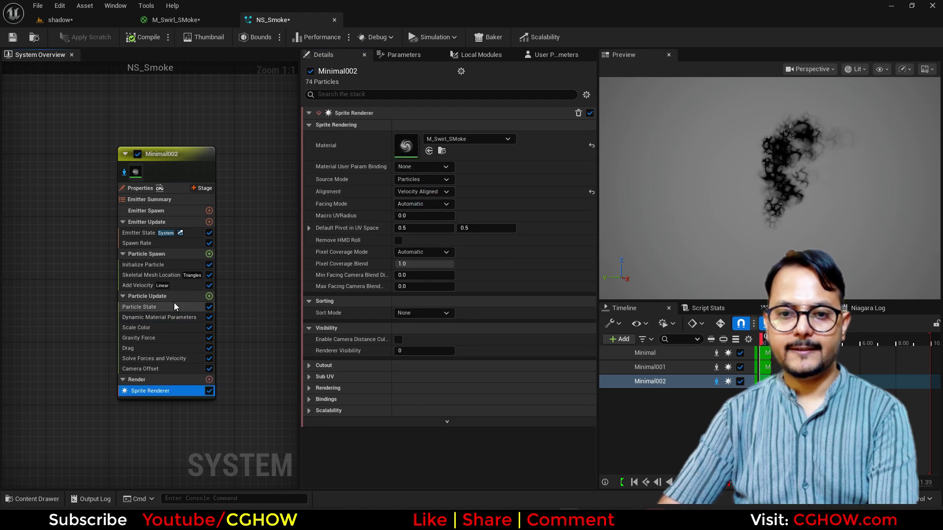
pyautogui.click(210, 296)
pyautogui.write('siz')
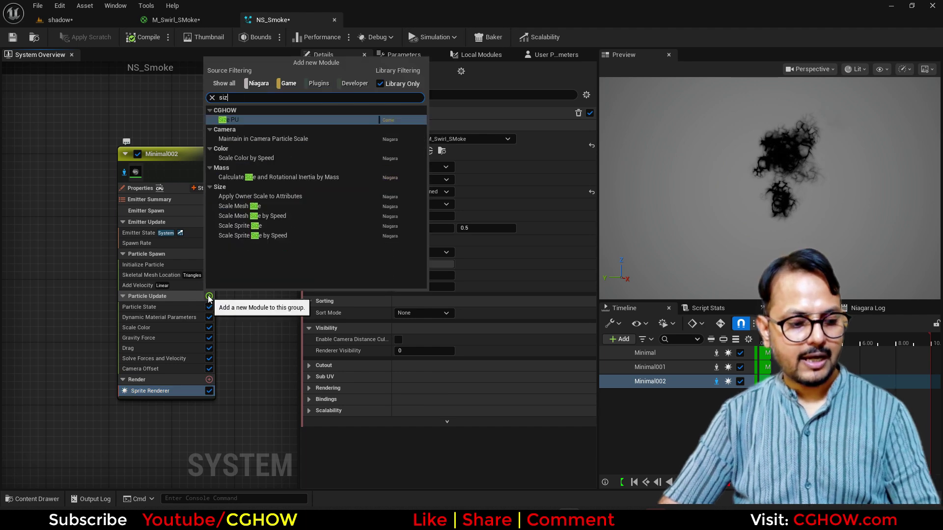
pyautogui.click(275, 238)
# - Set Minimal002's Max Scale Factor to X 1 and Y 10 and its Min Scale Factor Y to 5, checking the shadow level
pyautogui.moveTo(414, 139); pyautogui.dragTo(404, 139)
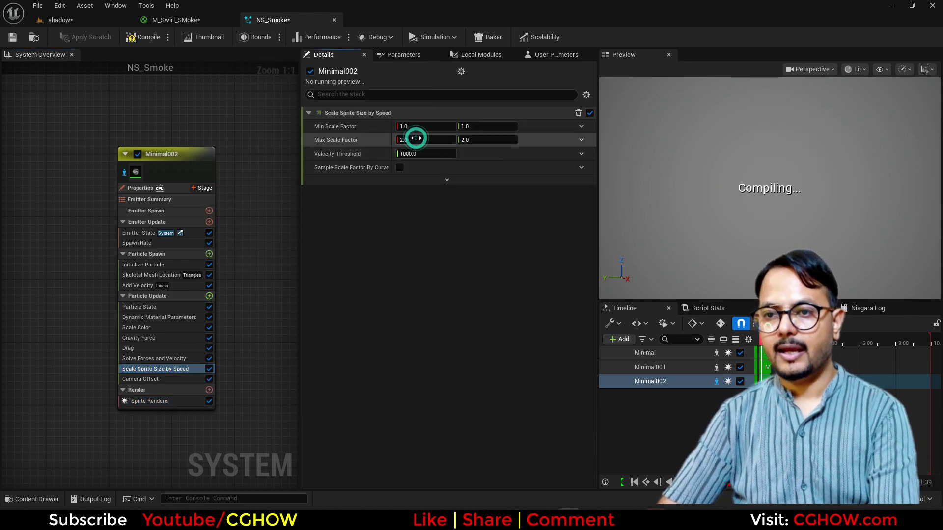
pyautogui.click(488, 126)
pyautogui.write('5')
pyautogui.press('Return')
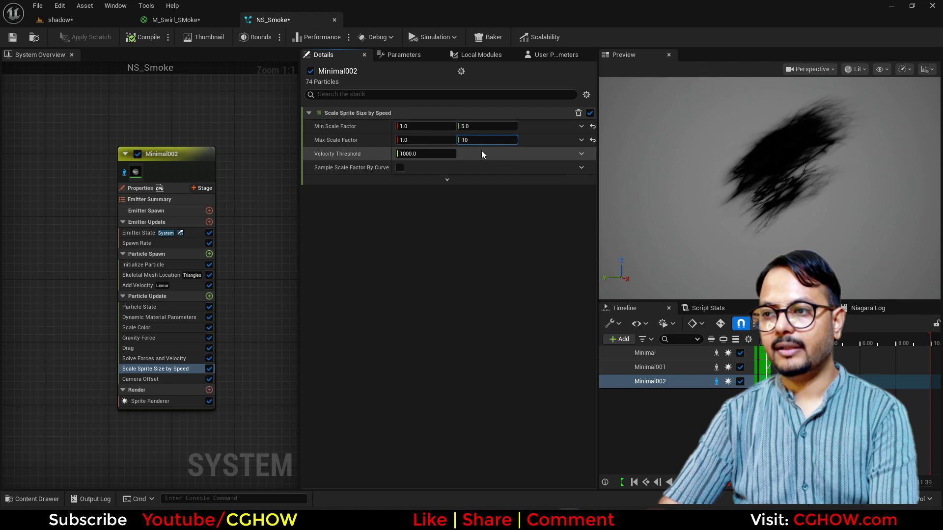
pyautogui.write('10')
pyautogui.press('Return')
pyautogui.click(478, 140)
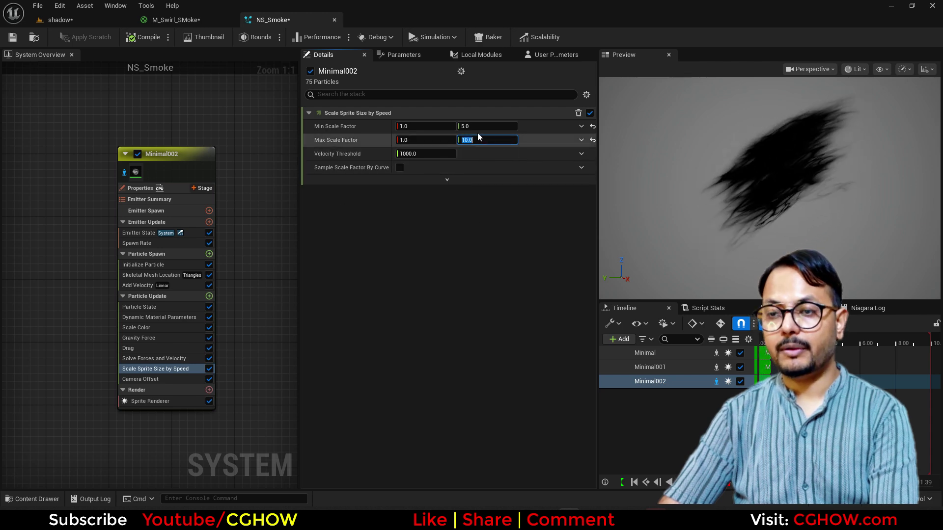
pyautogui.click(86, 15)
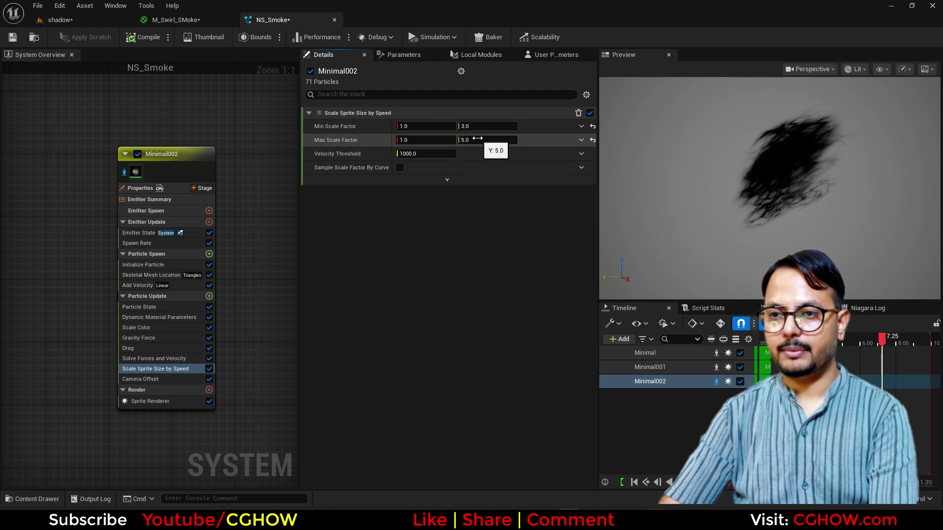
# - Reduce Minimal002's Y scale factors to 2 minimum and 3 maximum, and check the stretched smoke in the shadow level
pyautogui.write('3')
pyautogui.click(473, 126)
pyautogui.write('2')
pyautogui.press('Return')
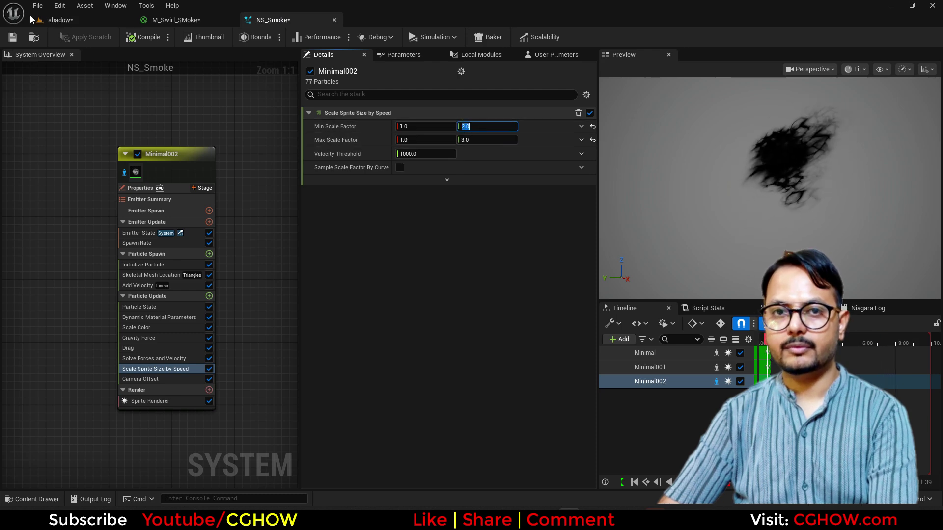
pyautogui.click(52, 20)
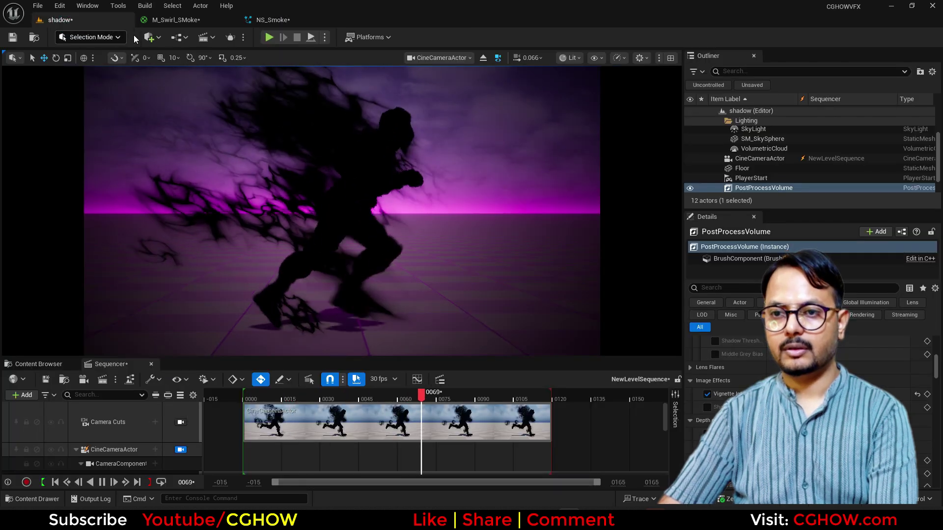
# - Set the Z value of Minimal002's Add Velocity module to 0 and check the trailing smoke in the shadow level
pyautogui.click(277, 20)
pyautogui.click(140, 338)
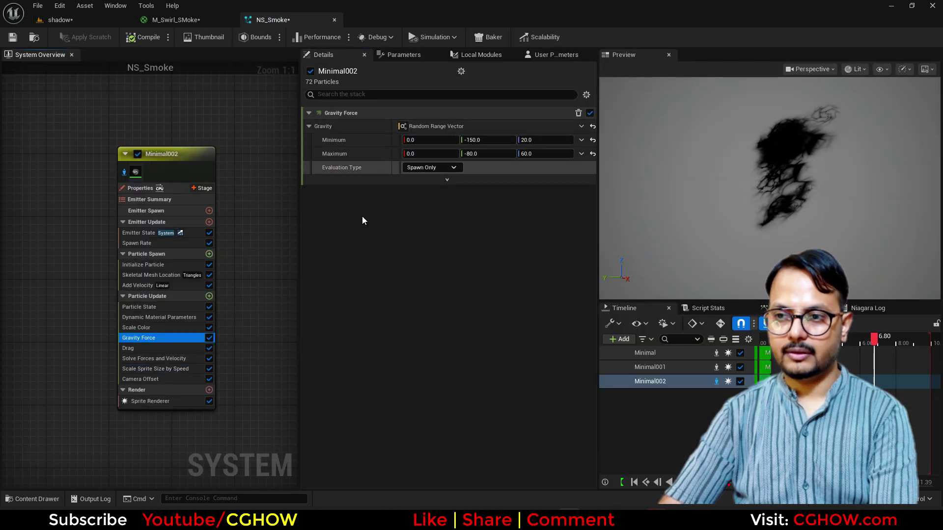
pyautogui.click(138, 285)
pyautogui.click(534, 140)
pyautogui.write('0')
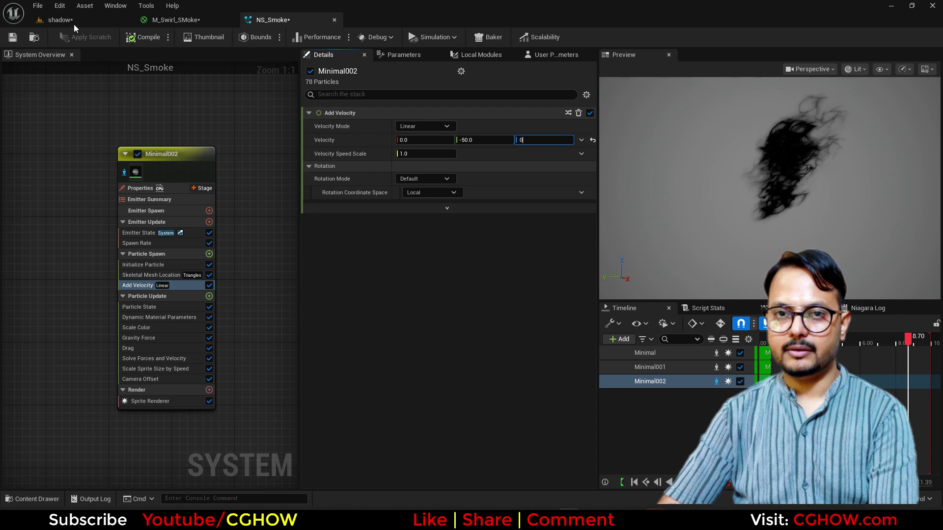
pyautogui.click(73, 23)
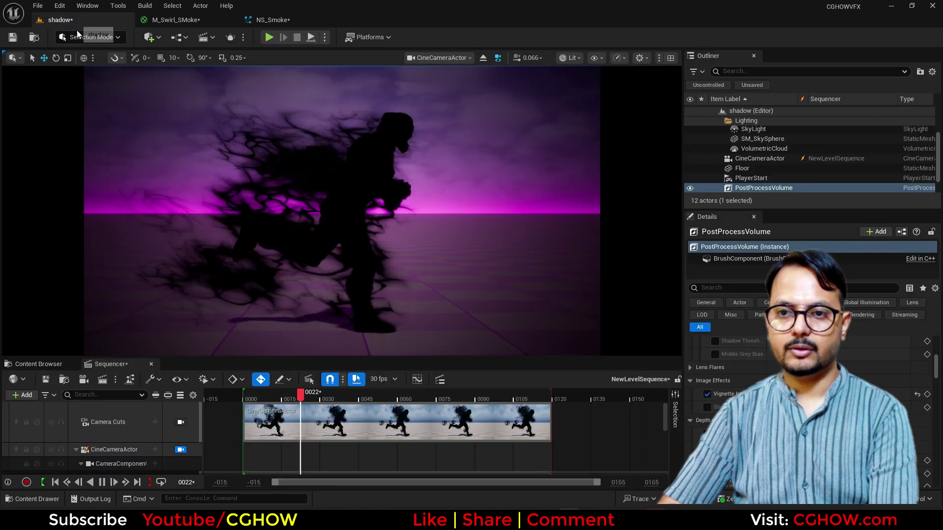
# - Turn off Minimal002's isolation in NS_Smoke and check all the emitters together in the shadow level
pyautogui.click(282, 21)
pyautogui.click(101, 20)
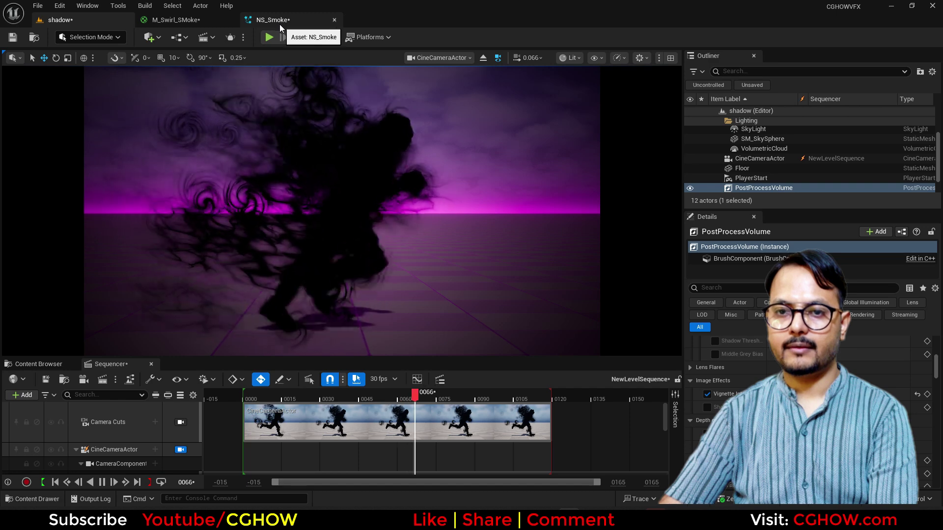
pyautogui.click(275, 20)
# - Insert a Panner node between the Multiply node and the Texture Sample's UVs in the M_Swirl_SMoke material graph
pyautogui.click(175, 21)
pyautogui.moveTo(517, 362); pyautogui.dragTo(588, 294, button='right')
pyautogui.click(592, 273)
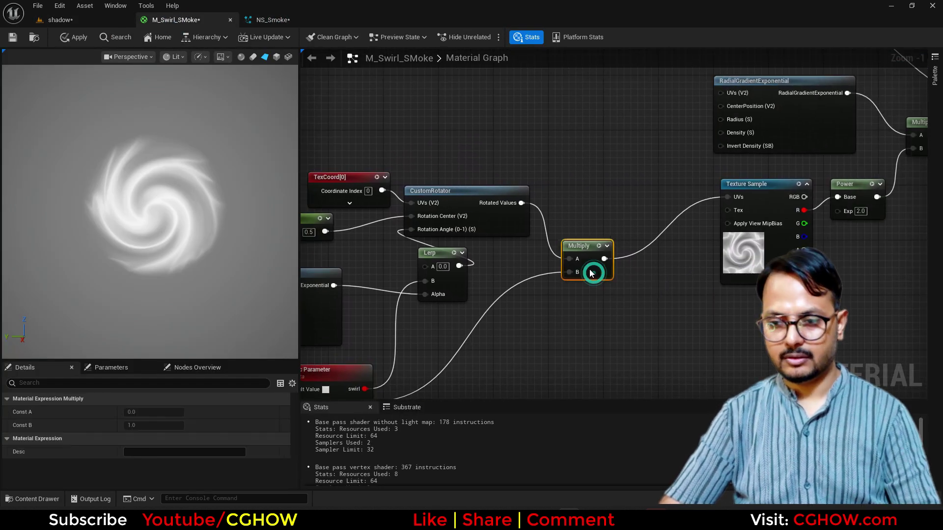
pyautogui.press('p')
pyautogui.click(611, 211)
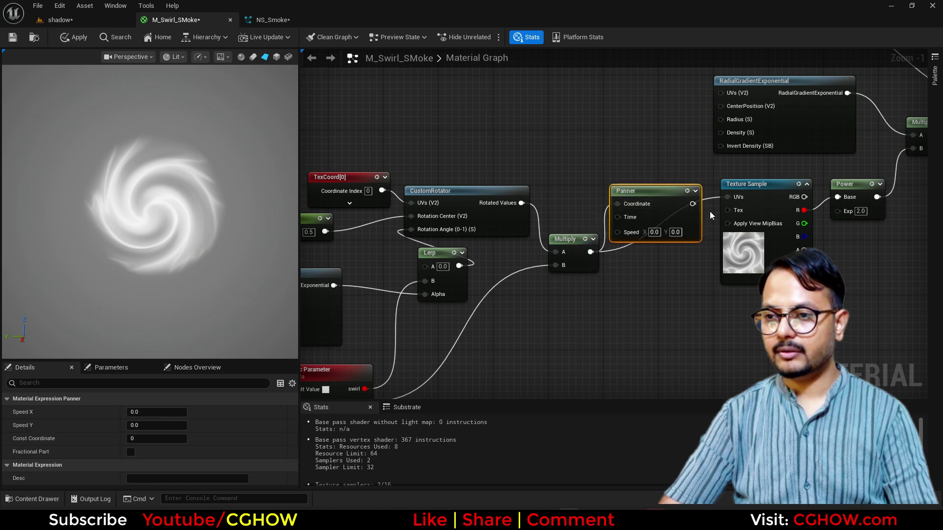
pyautogui.moveTo(729, 196); pyautogui.dragTo(729, 197)
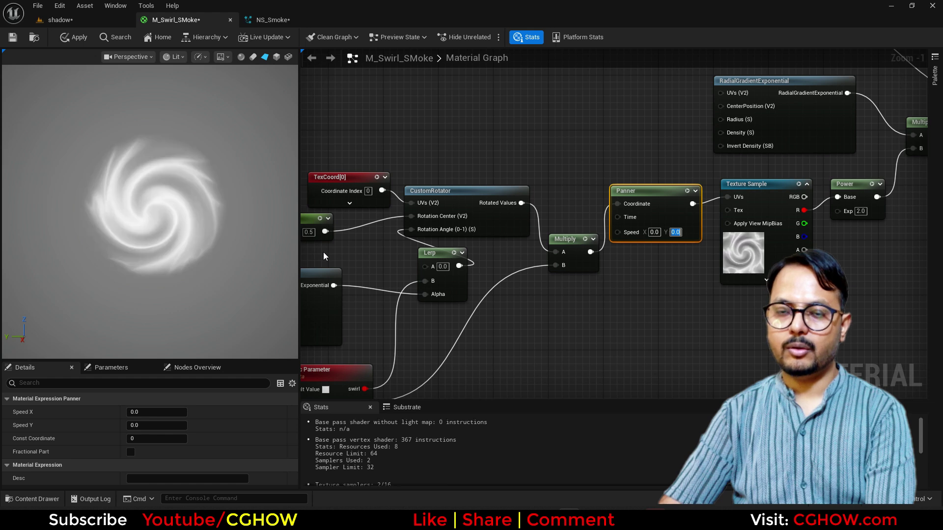
# - Set the Panner node's Y speed to 0.5, apply the M_Swirl_SMoke material, and check the moving smoke in the shadow level
pyautogui.write('0.5')
pyautogui.press('Return')
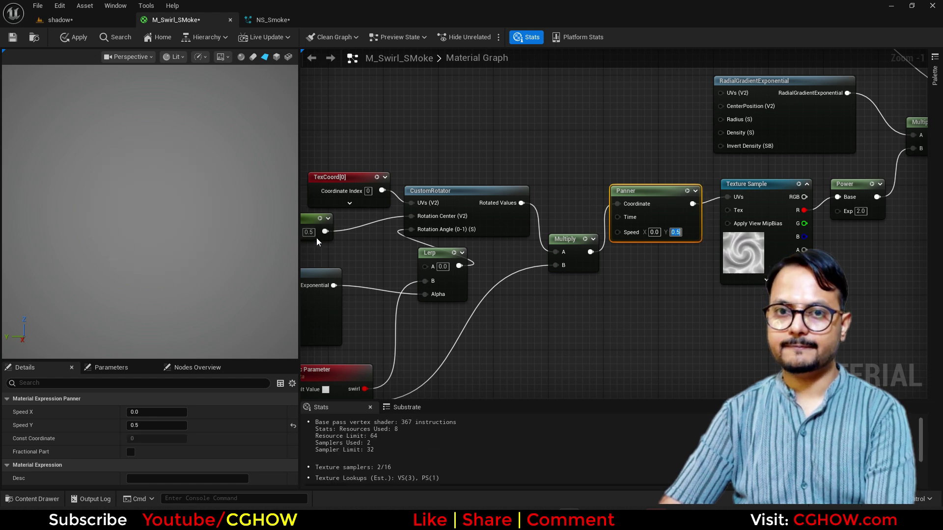
pyautogui.click(64, 38)
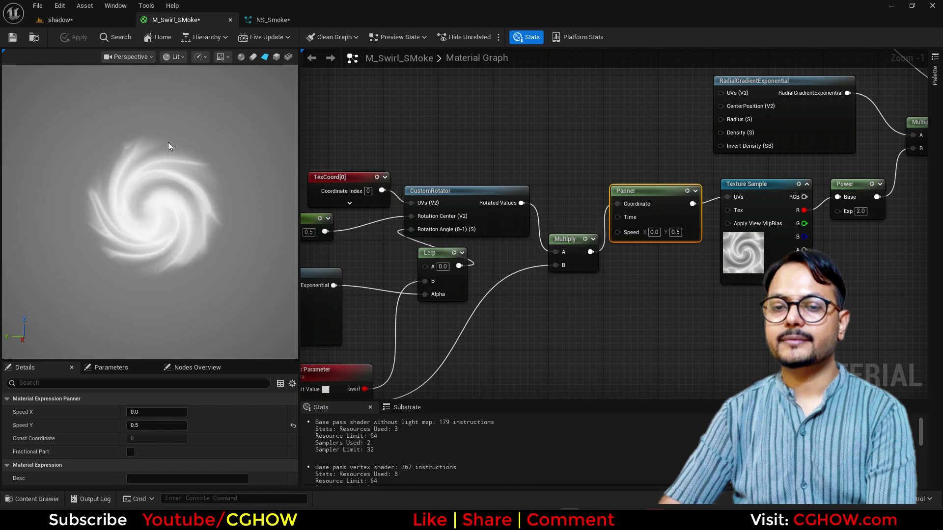
pyautogui.click(254, 21)
pyautogui.click(99, 24)
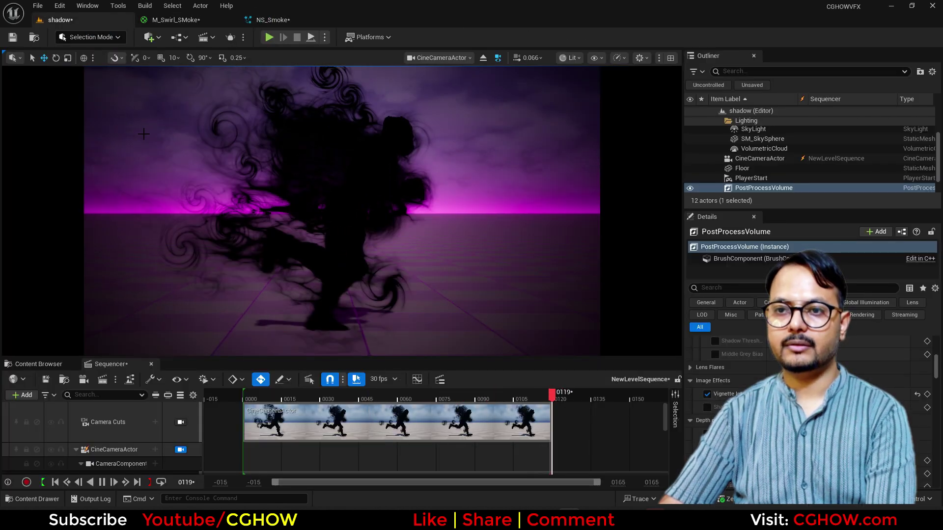
# - Duplicate the Minimal emitter in NS_Smoke, placing the copy in the empty space beside Minimal001, and isolate it
pyautogui.click(174, 20)
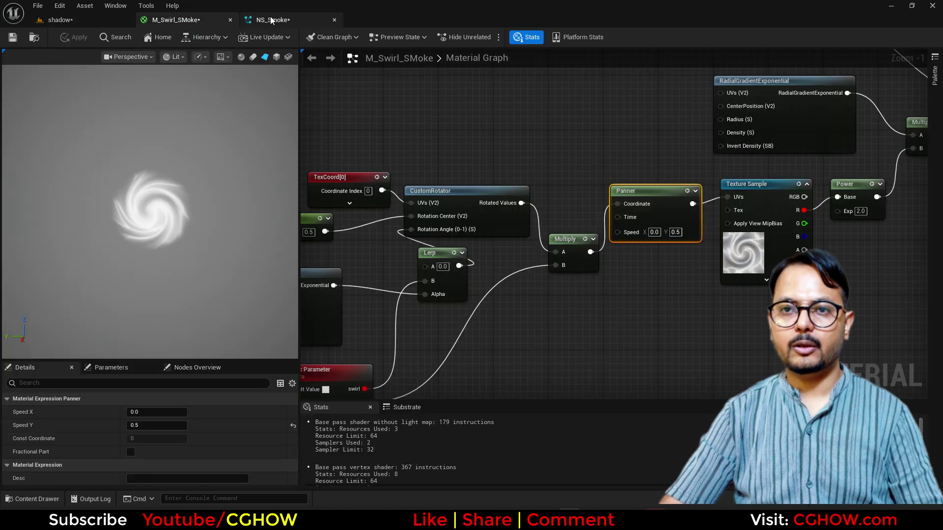
pyautogui.click(270, 20)
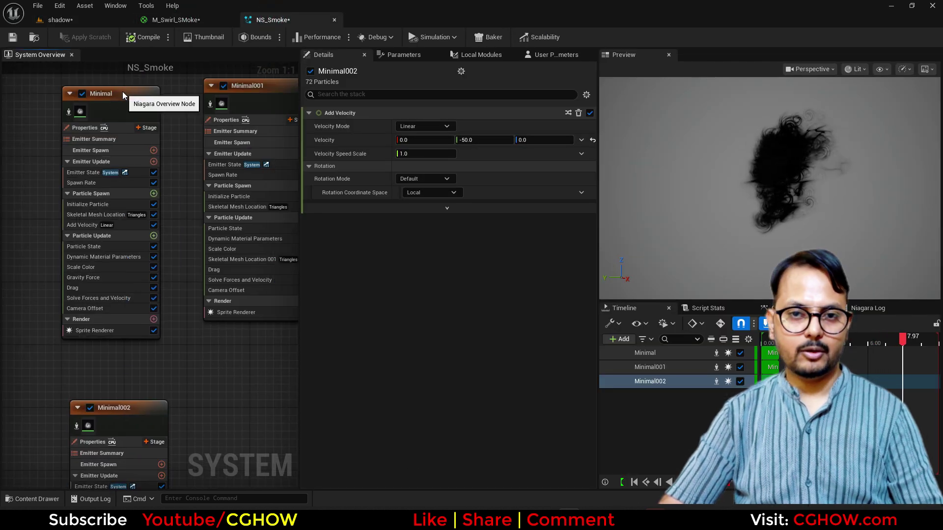
pyautogui.click(152, 408)
pyautogui.click(142, 120)
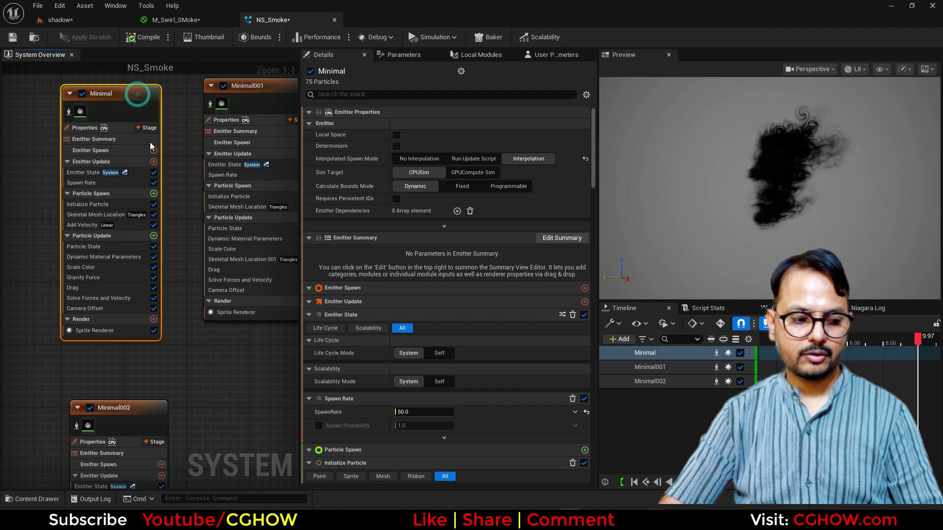
pyautogui.moveTo(274, 133); pyautogui.dragTo(162, 162, button='right')
pyautogui.click(176, 160)
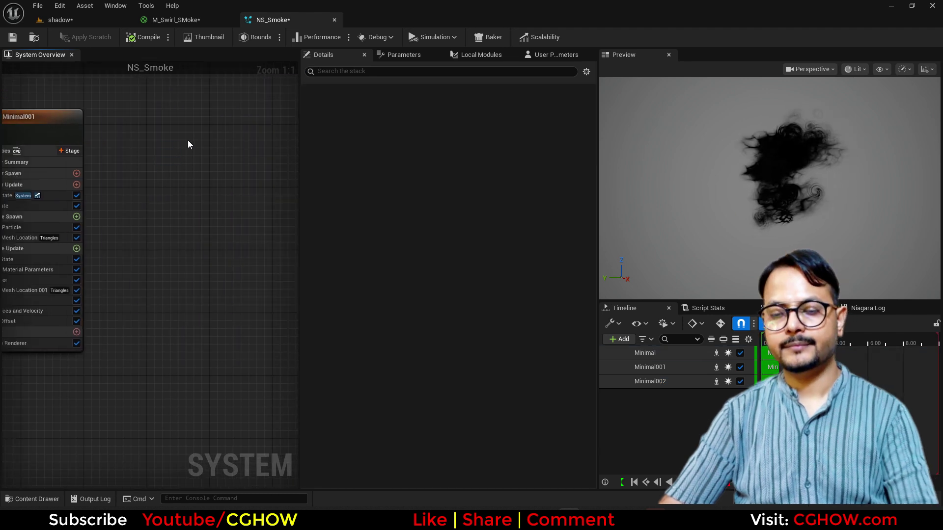
pyautogui.hotkey('ctrl', 'v')
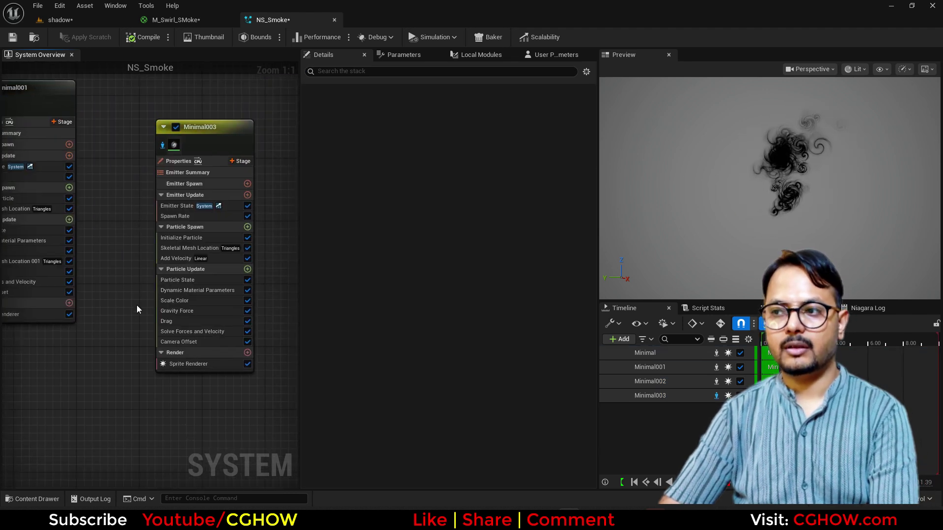
# - Replace Minimal003's Sprite Renderer with a new Sprite Renderer that uses the default sprite material
pyautogui.click(189, 363)
pyautogui.press('Delete')
pyautogui.click(247, 353)
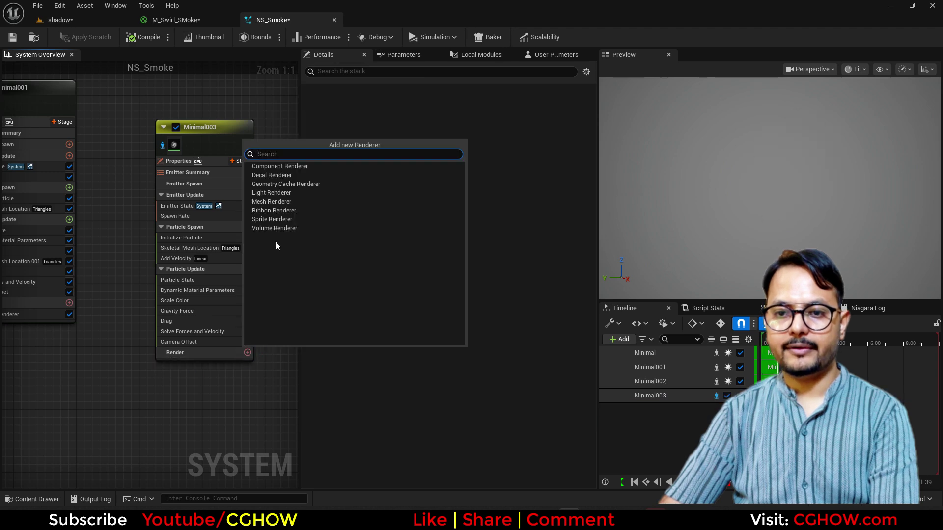
pyautogui.click(270, 220)
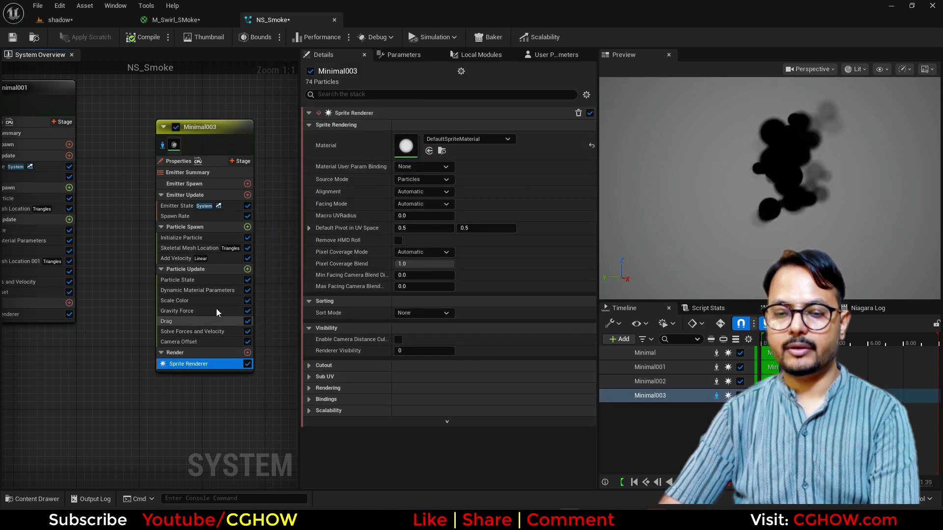
# - Give Minimal003's particles a glowing orange color (R 20, G 0.731, B 0) and shrink their uniform sprite sizes to 1 minimum and 3 maximum
pyautogui.click(180, 238)
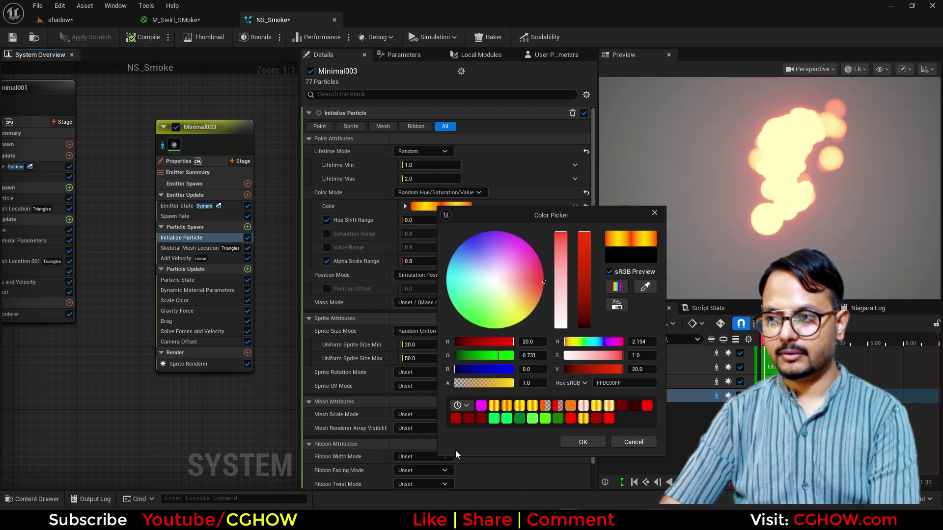
pyautogui.click(368, 276)
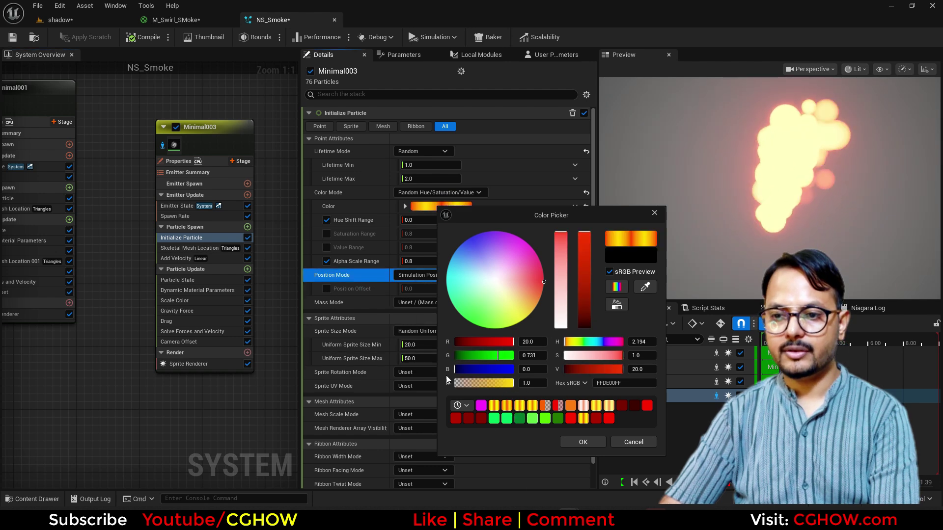
pyautogui.click(651, 215)
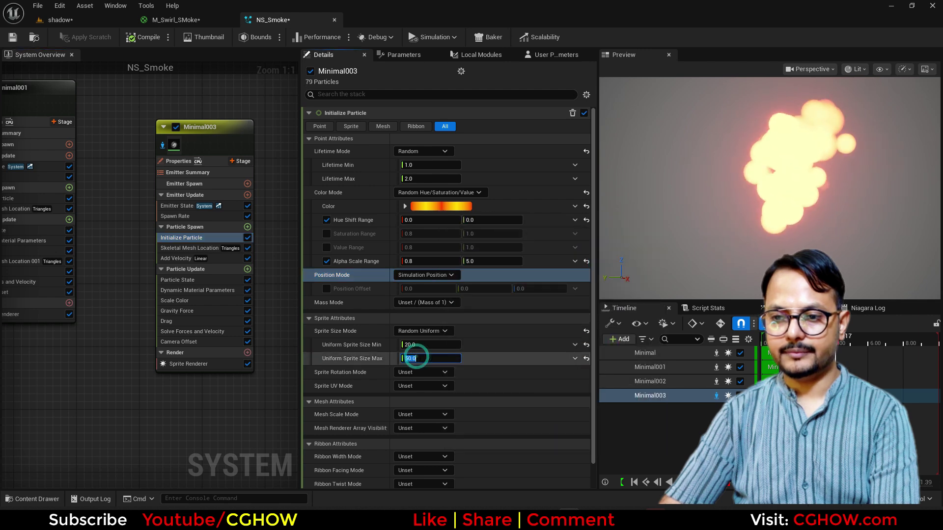
pyautogui.write('5')
pyautogui.press('Return')
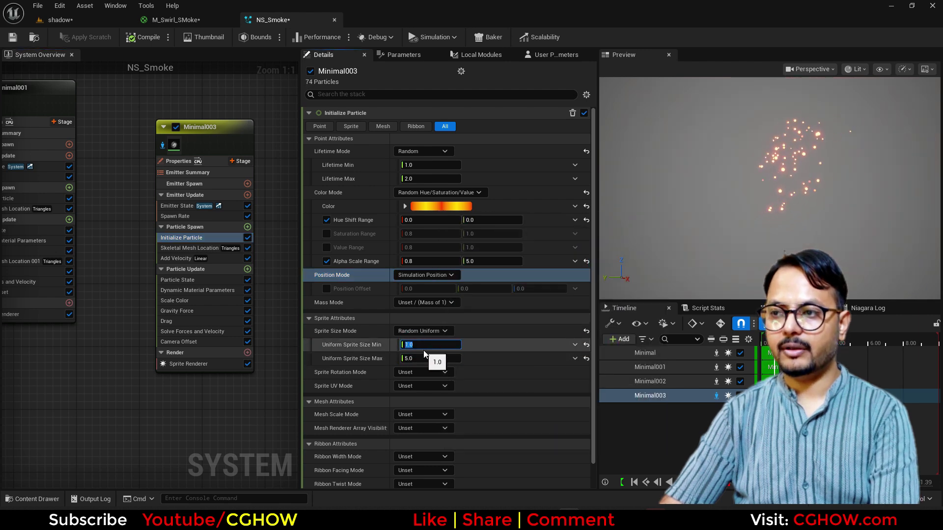
pyautogui.write('3')
pyautogui.press('Return')
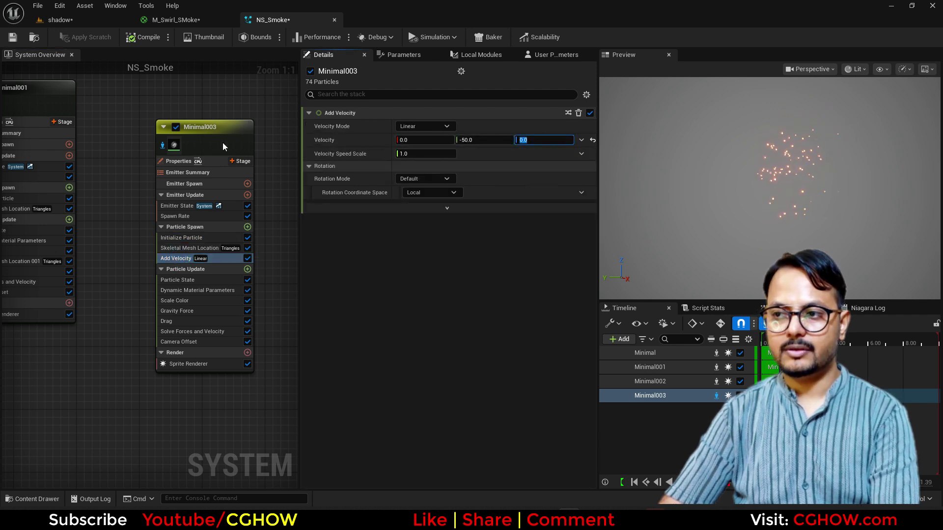
# - Add a Curl Noise Force to Minimal003 with strength 200 and Pan Noise Field 0.1, 0.2, 0.5, then view all emitters in the shadow level
pyautogui.click(247, 270)
pyautogui.write('cur')
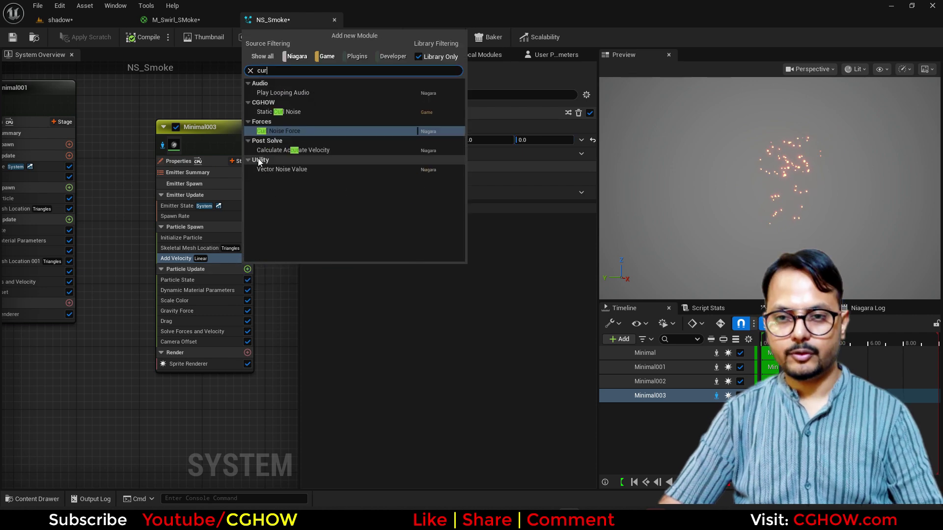
pyautogui.click(278, 131)
pyautogui.click(424, 127)
pyautogui.write('2')
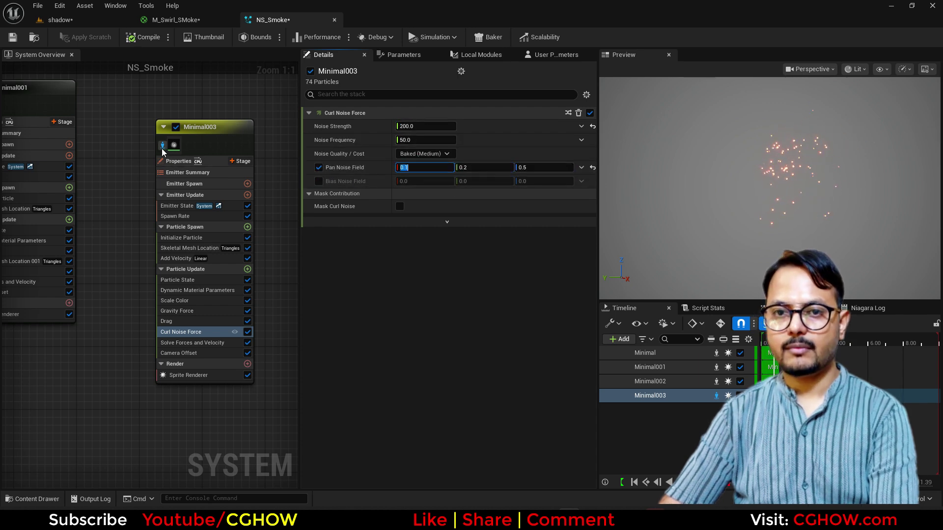
pyautogui.click(62, 19)
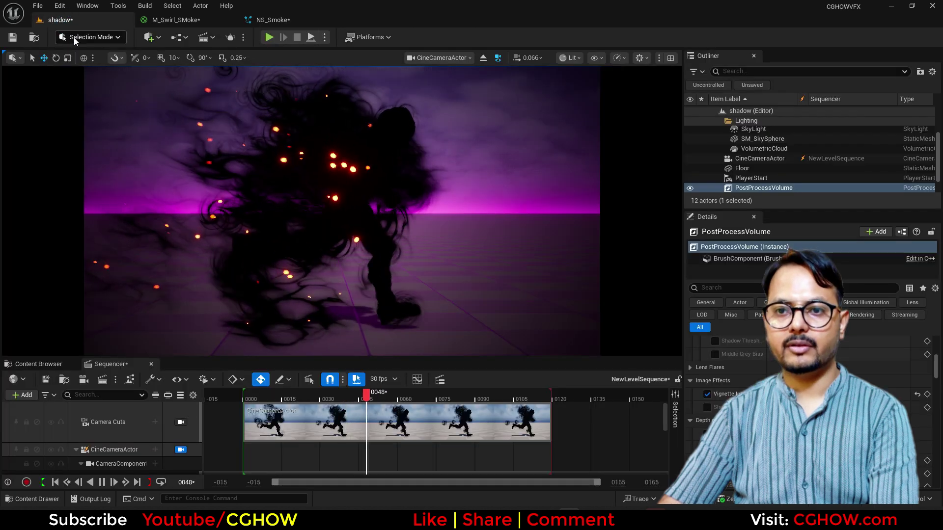
# - Reduce Minimal003's uniform sprite sizes to 0.5 minimum and 1 maximum, and check the sparks in the shadow level
pyautogui.click(273, 19)
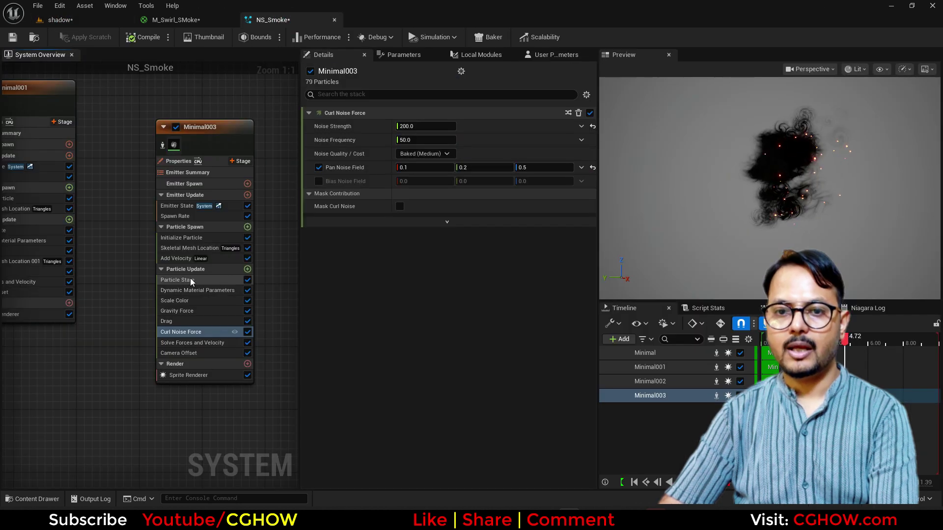
pyautogui.click(423, 359)
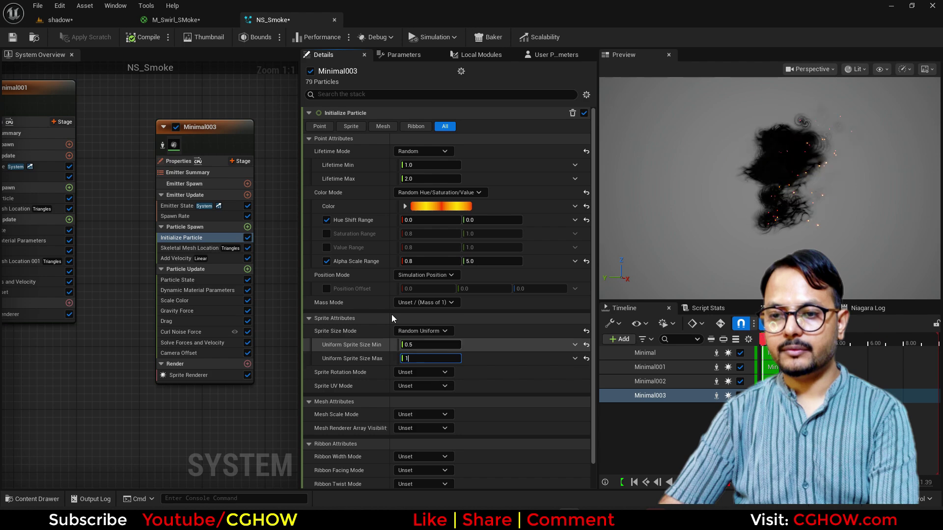
pyautogui.click(62, 19)
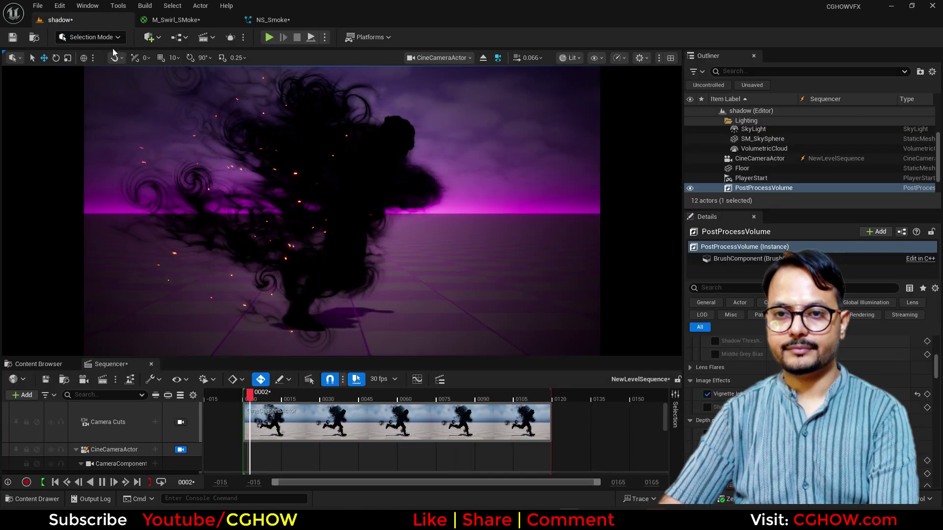
# - Set Minimal003's spawn rate to 20 and check the sparks in the shadow level
pyautogui.click(273, 20)
pyautogui.click(175, 216)
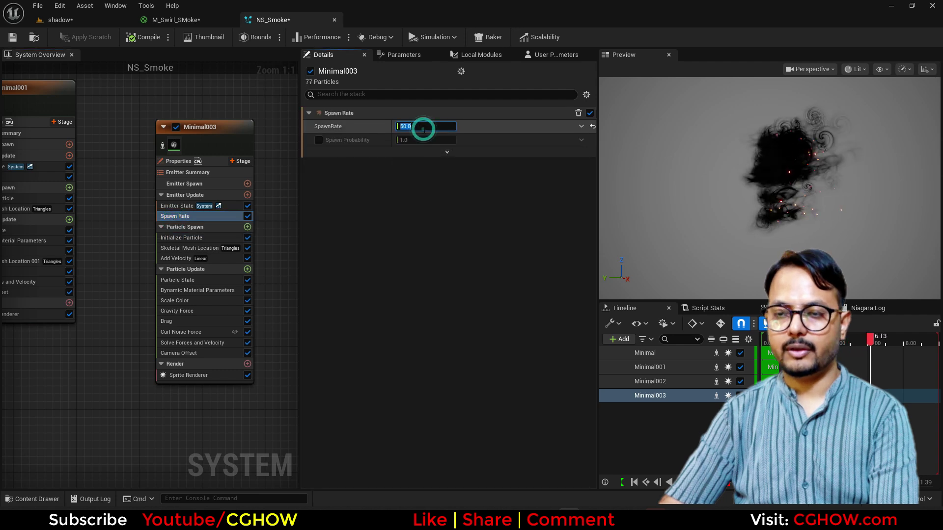
pyautogui.click(94, 21)
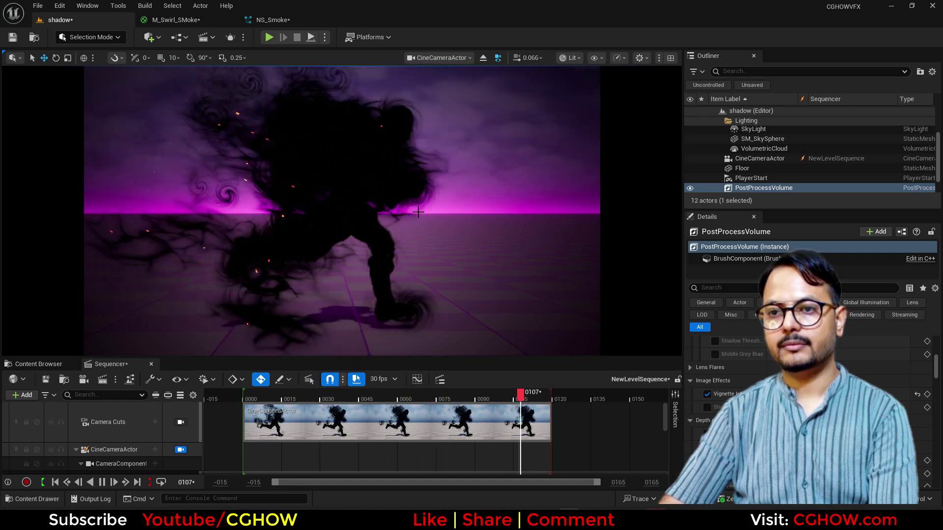
# - Isolate Minimal002 in NS_Smoke and set the Y value of its Sprite Renderer's default pivot in UV space to 0.8
pyautogui.click(203, 19)
pyautogui.click(272, 19)
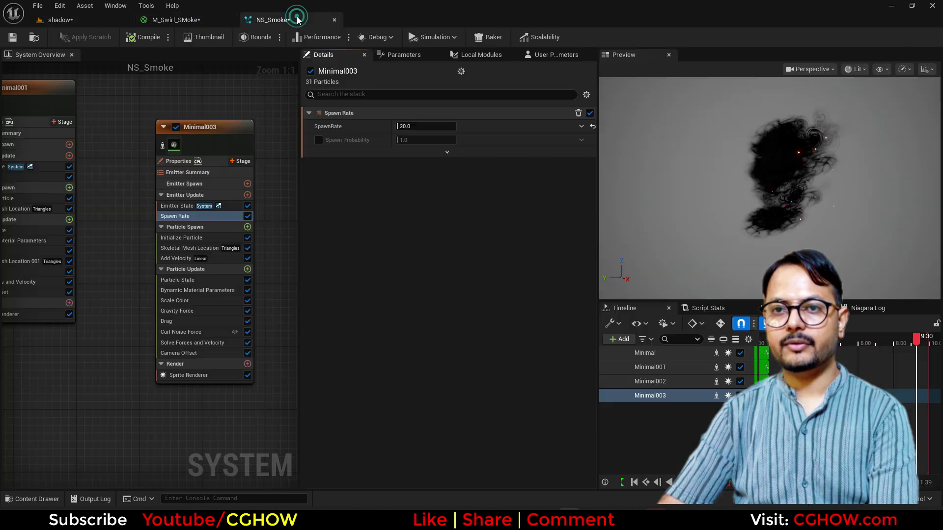
pyautogui.moveTo(238, 407); pyautogui.dragTo(324, 378, button='right')
pyautogui.click(100, 377)
pyautogui.moveTo(99, 382)
pyautogui.mouseDown(button='right')
pyautogui.moveTo(84, 368)
pyautogui.moveTo(88, 319)
pyautogui.moveTo(95, 368)
pyautogui.mouseUp(button='right')
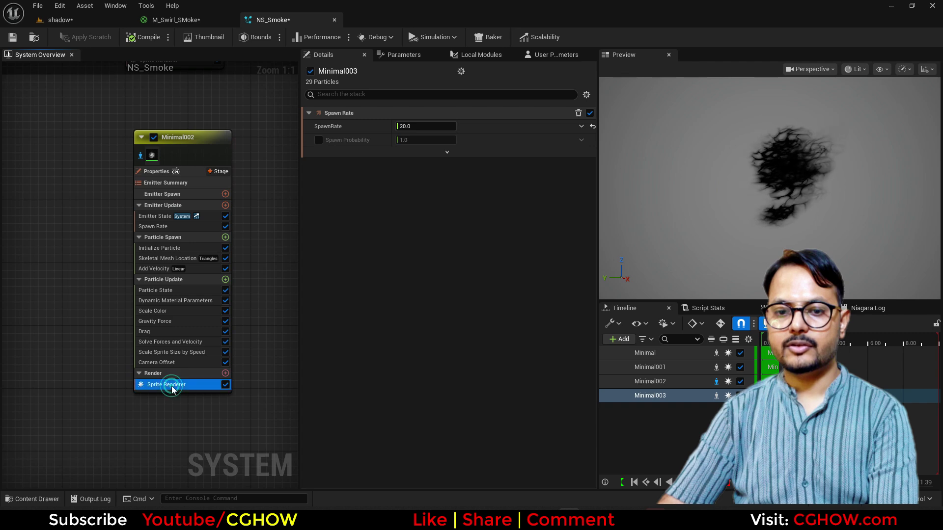
pyautogui.click(465, 228)
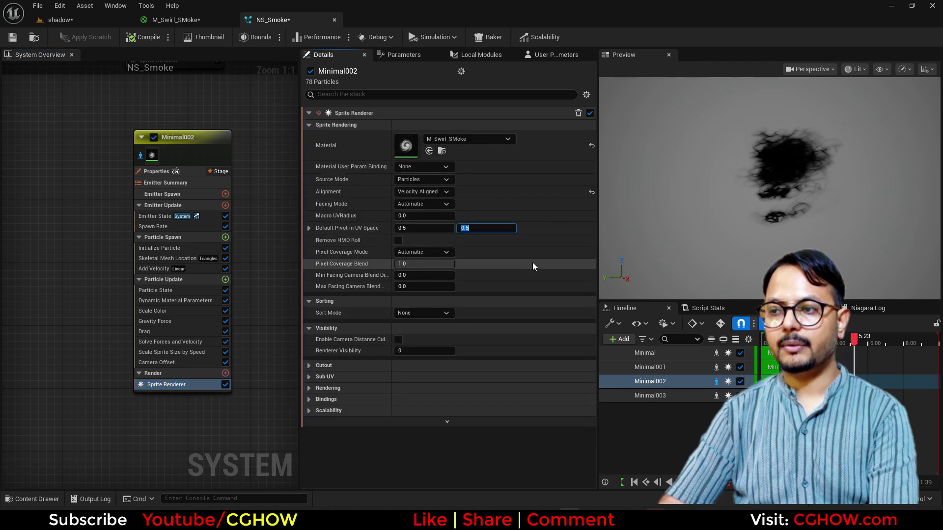
pyautogui.write('0.8')
pyautogui.press('Return')
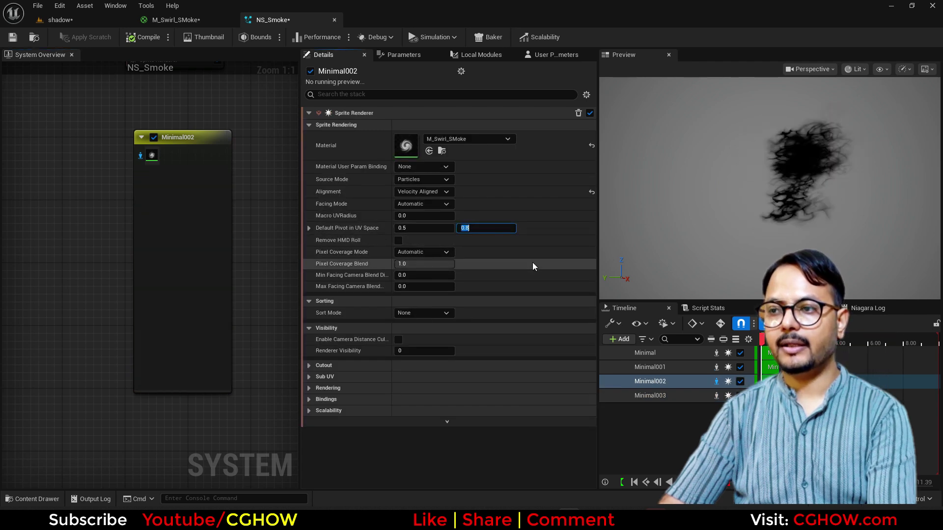
# - Check Minimal002's smoke alone in the shadow level, and turn off its isolation to check all the emitters together
pyautogui.click(60, 20)
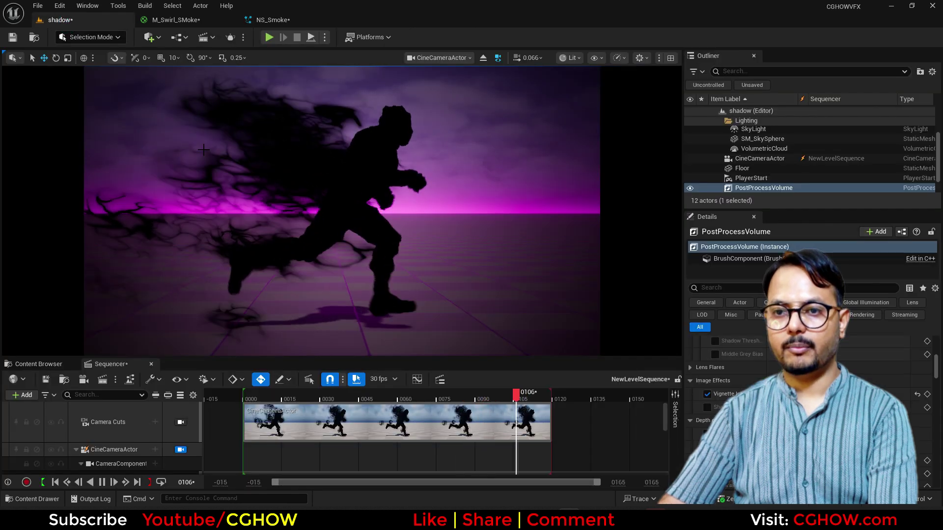
pyautogui.click(273, 19)
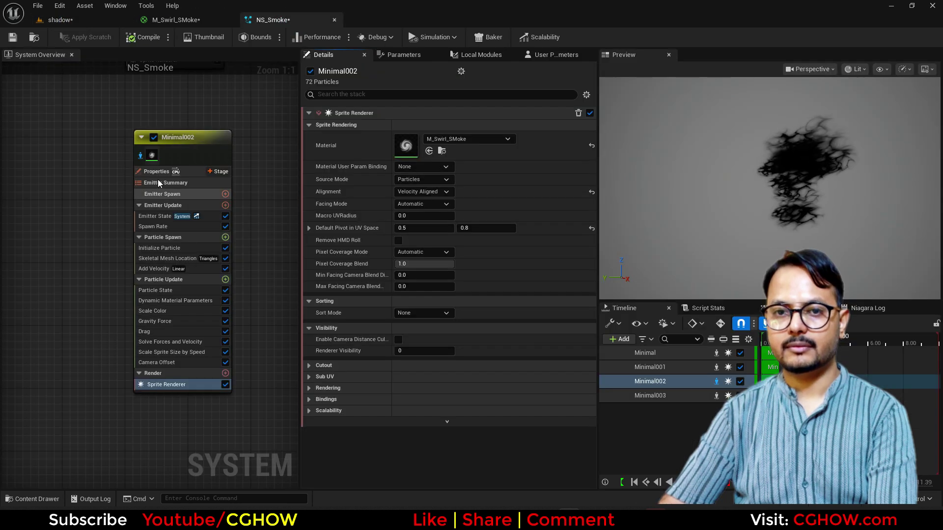
pyautogui.click(98, 23)
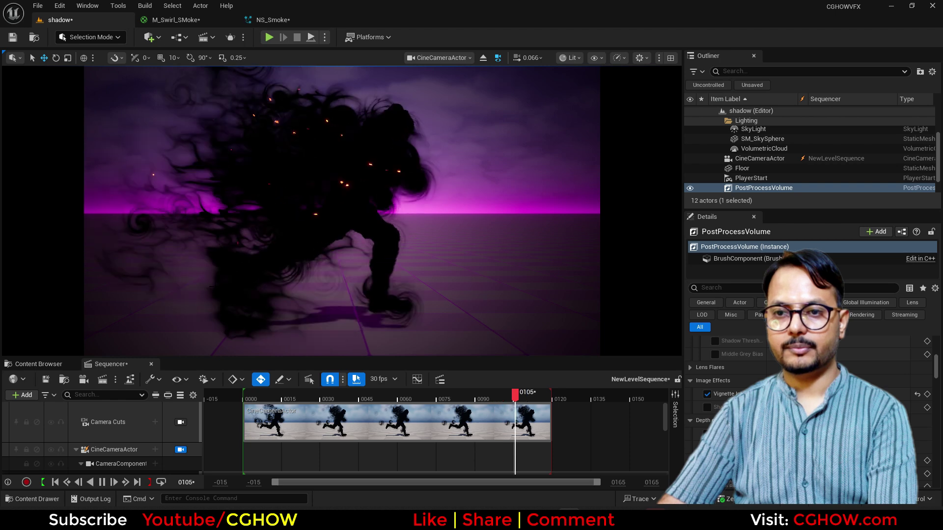